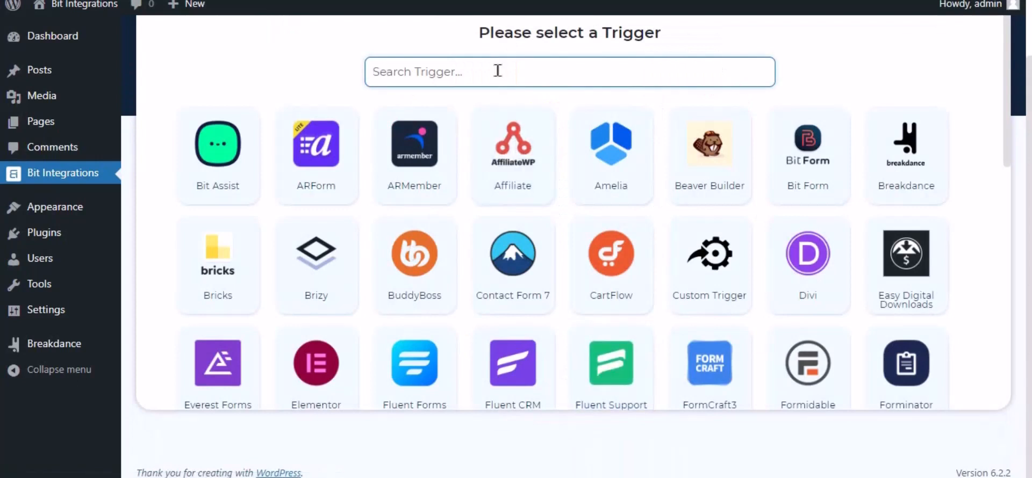
# Search the triggers for Breakdance and select it as the integration's trigger.
pyautogui.write('break')
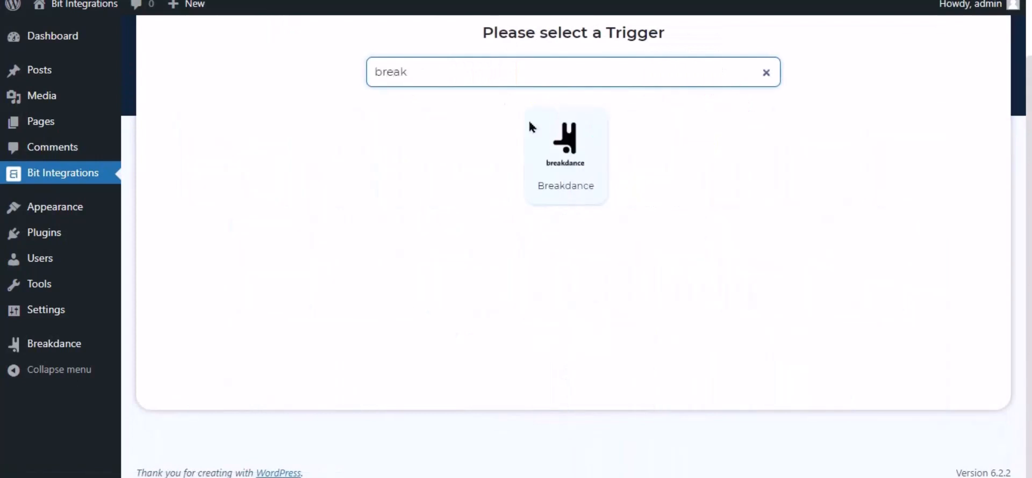
pyautogui.click(571, 172)
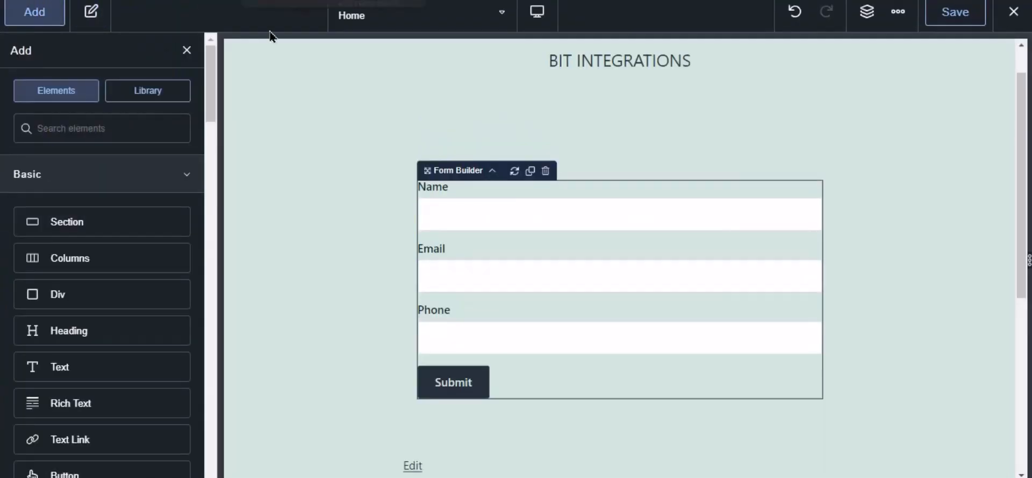
# In the Breakdance editor, add Bit Integrations Pro as the Form Builder's action after submission and save the Home page.
pyautogui.click(513, 223)
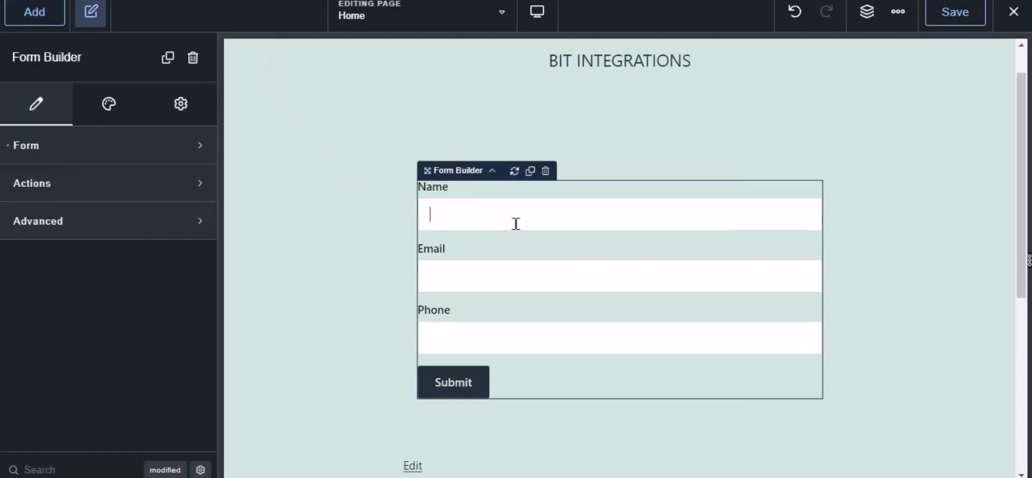
pyautogui.click(26, 188)
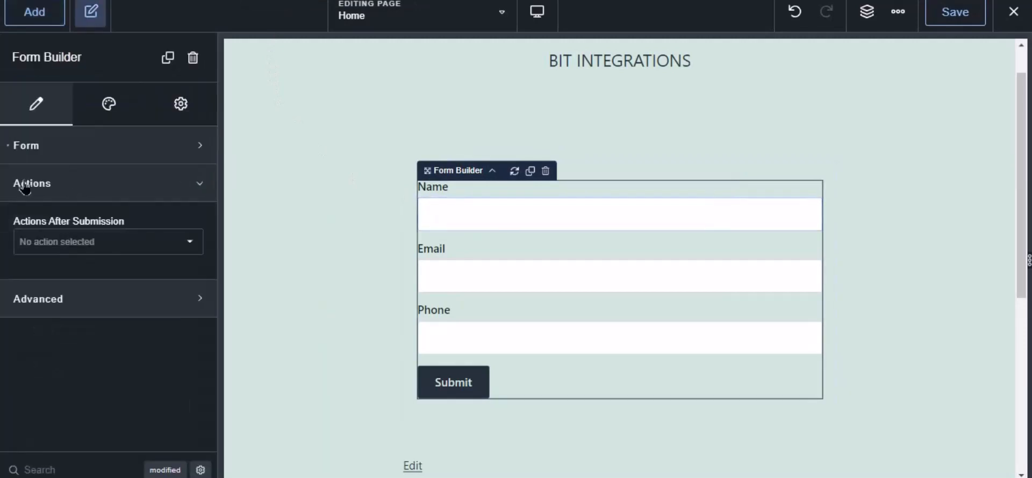
pyautogui.click(60, 244)
pyautogui.scroll(-5, 82, 382)
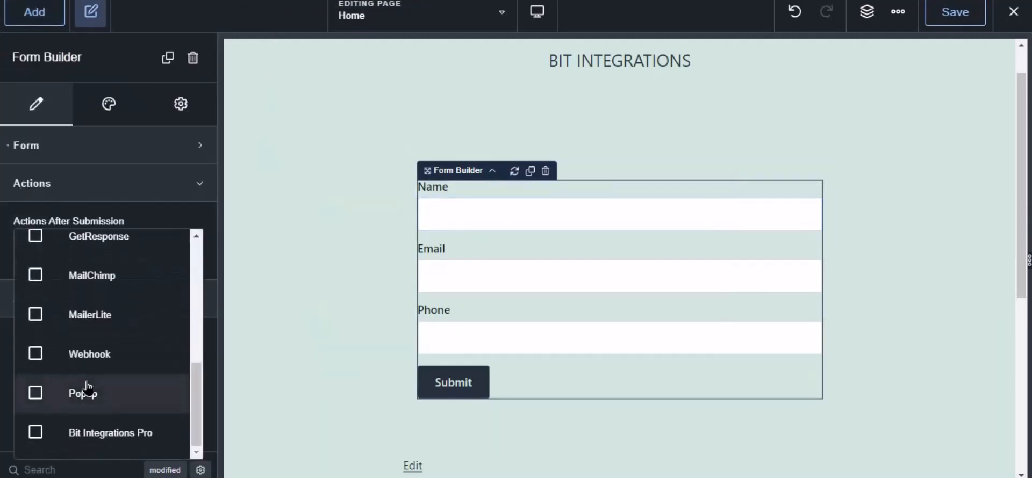
pyautogui.click(99, 434)
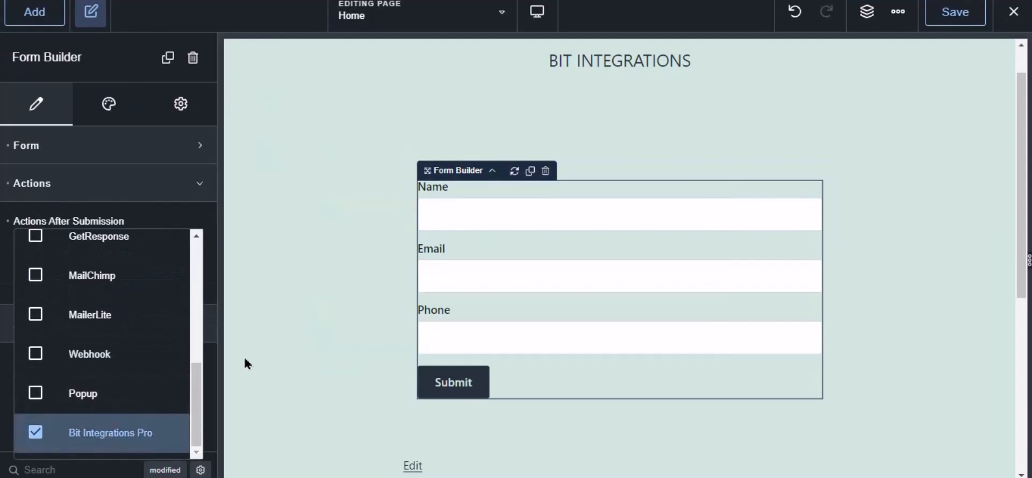
pyautogui.click(957, 16)
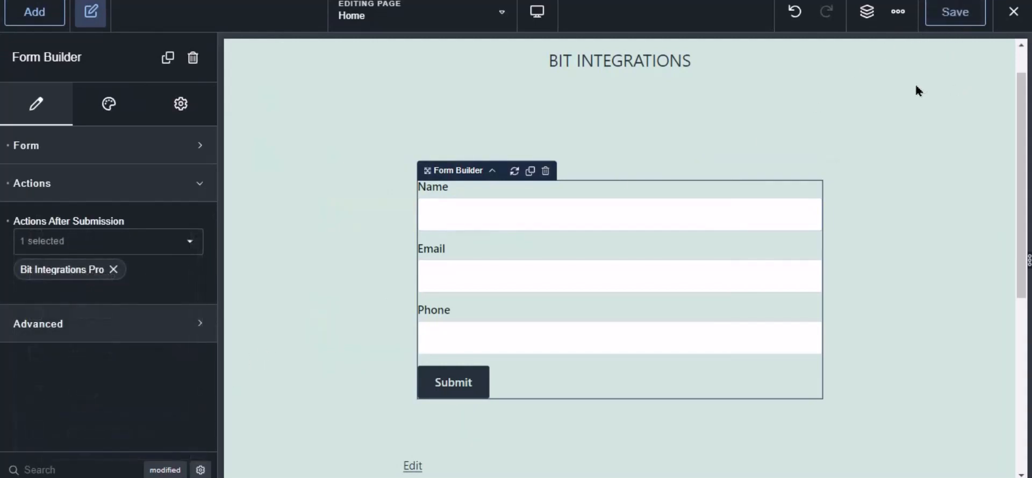
# Switch back to Bit Integrations, choose Contact Form as the Breakdance trigger's form, and proceed to action selection.
pyautogui.click(180, 0)
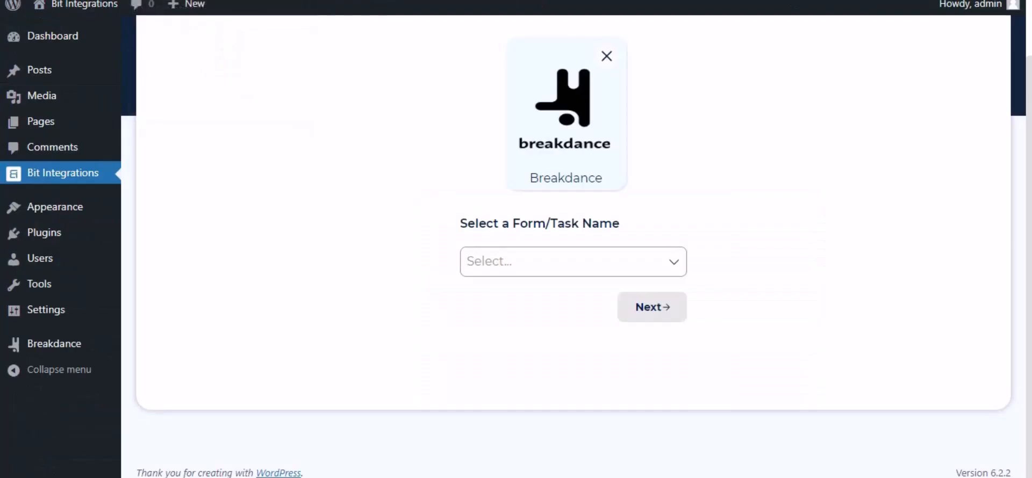
pyautogui.click(517, 249)
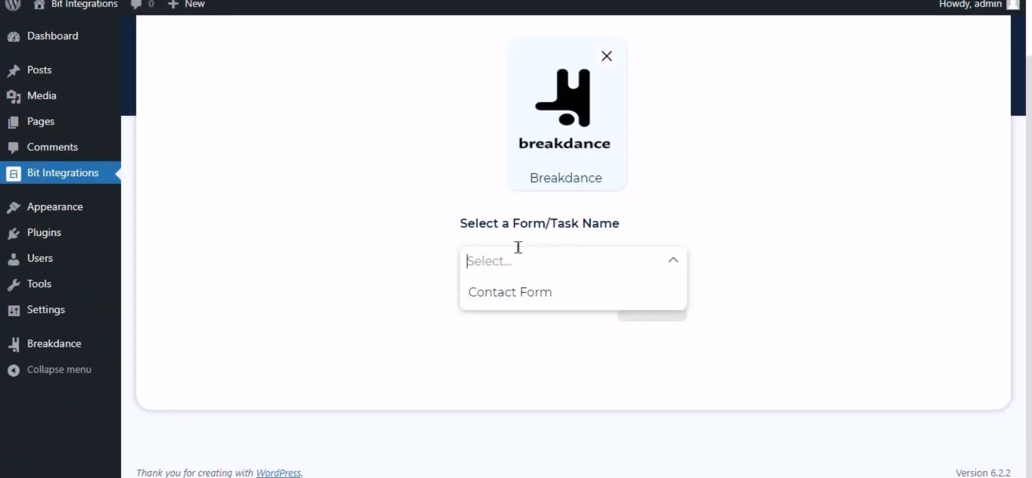
pyautogui.click(512, 297)
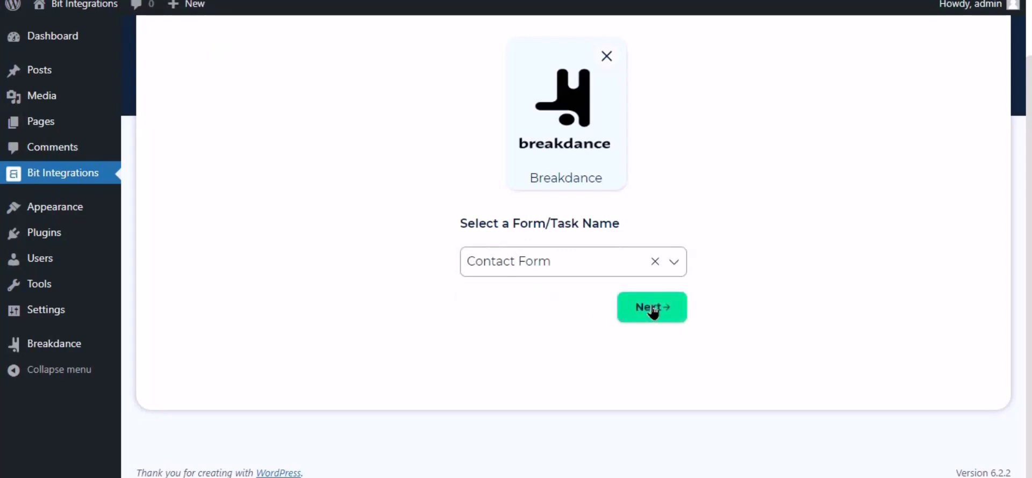
pyautogui.click(652, 308)
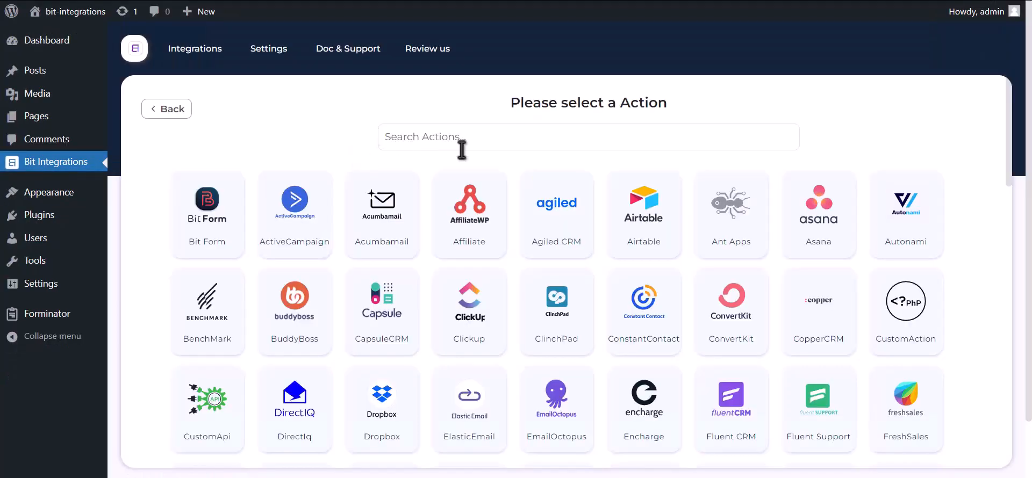
# Search the actions for zoom and select Zoom as the integration's action.
pyautogui.click(505, 146)
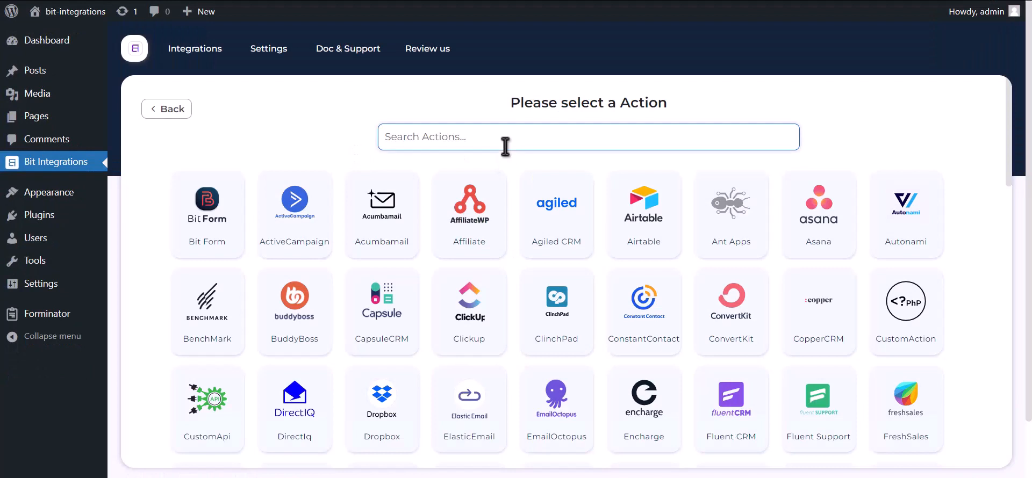
pyautogui.write('zoom')
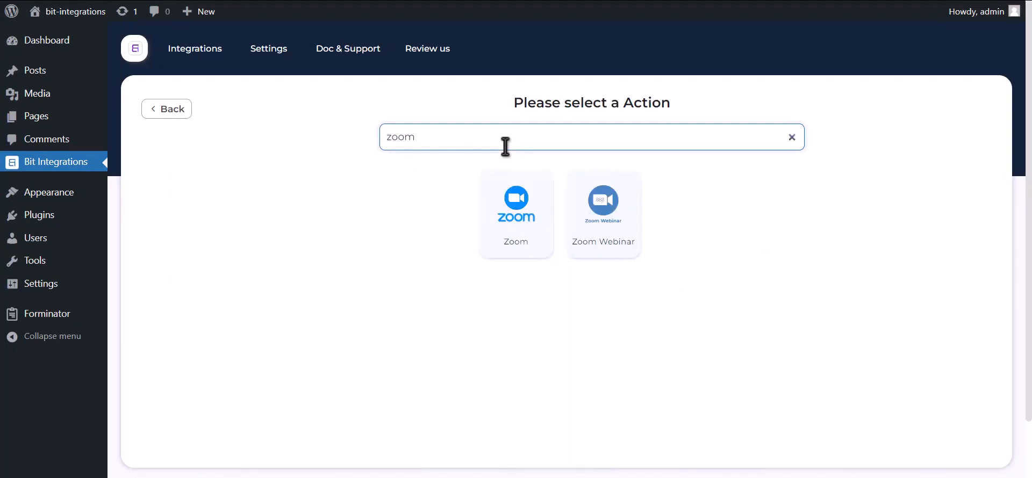
pyautogui.click(519, 248)
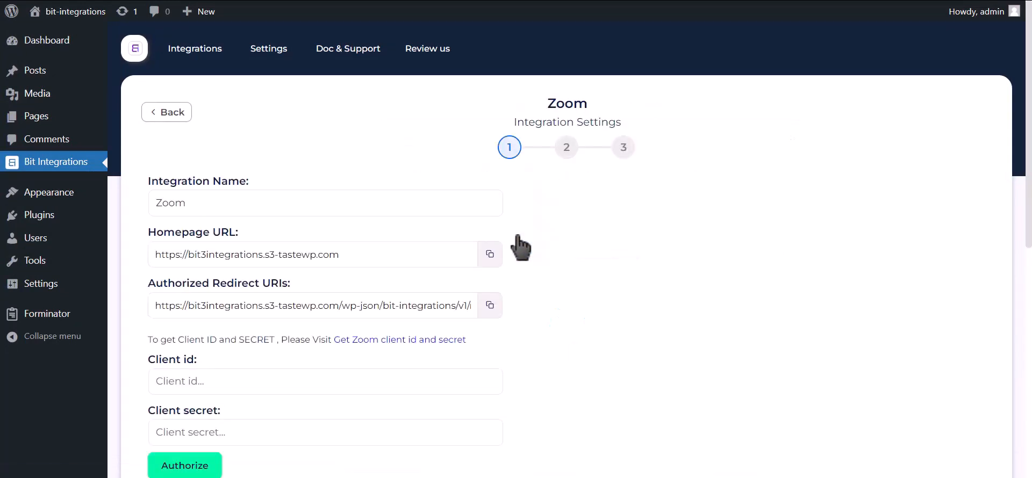
# Open the Zoom App Marketplace through the link for getting the Zoom client ID and secret.
pyautogui.scroll(-2, 519, 248)
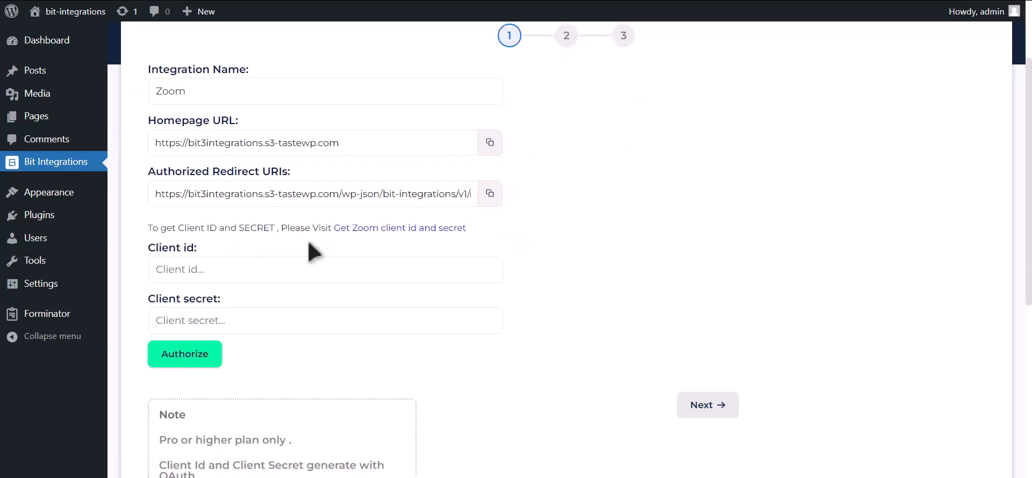
pyautogui.moveTo(148, 228); pyautogui.dragTo(396, 240)
pyautogui.click(396, 240)
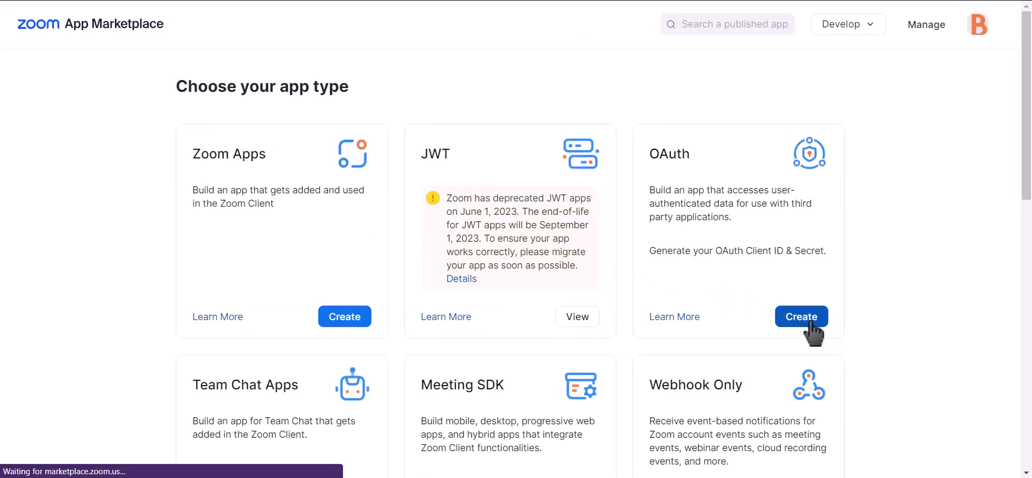
# Create an account-level OAuth app named "Bit integrations" with publishing on the Zoom App Marketplace turned off.
pyautogui.click(801, 317)
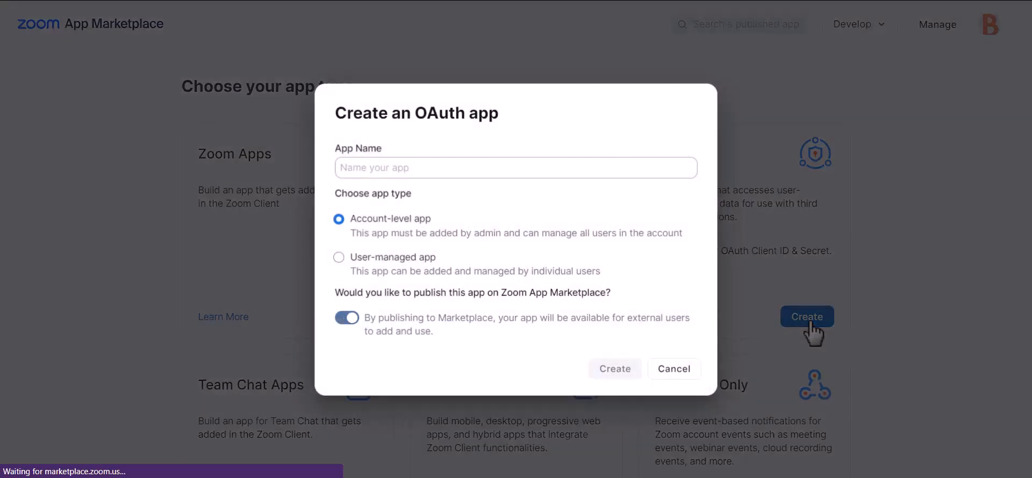
pyautogui.click(348, 318)
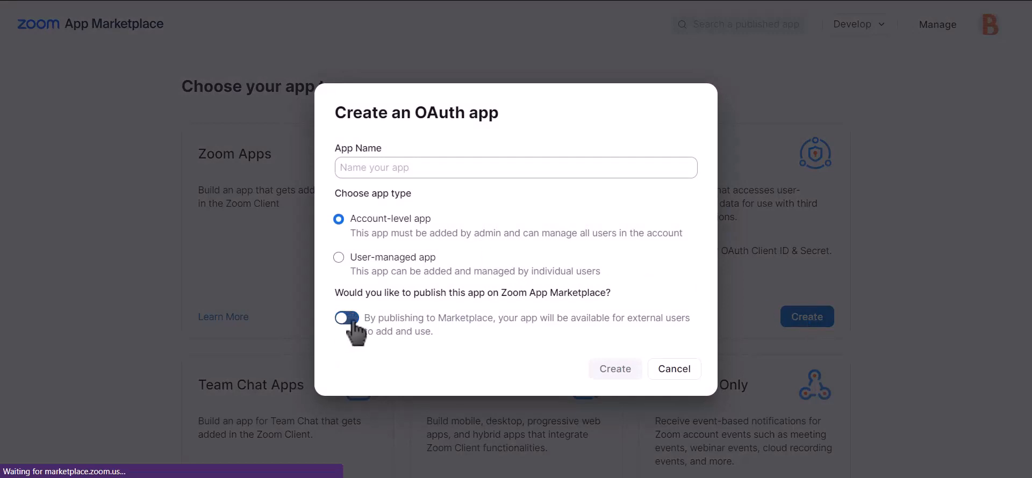
pyautogui.click(491, 168)
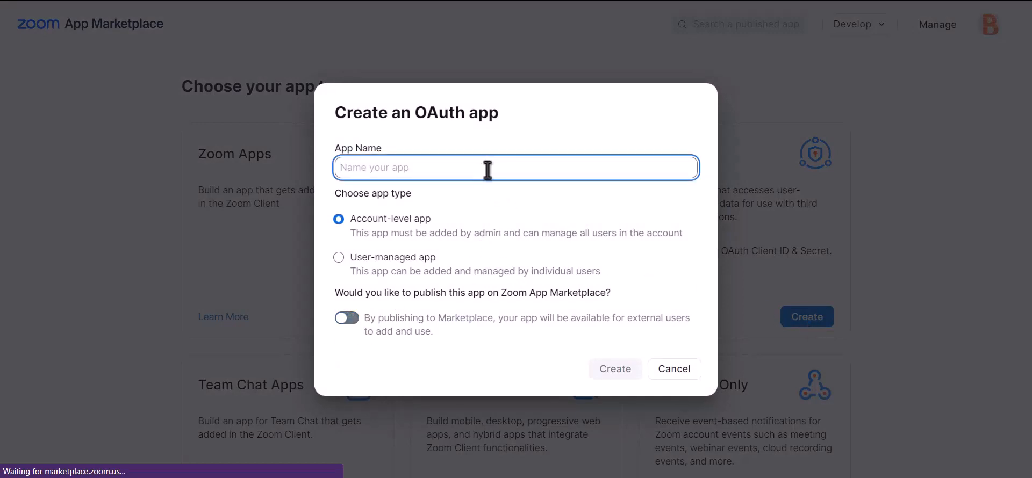
pyautogui.write('Bit ')
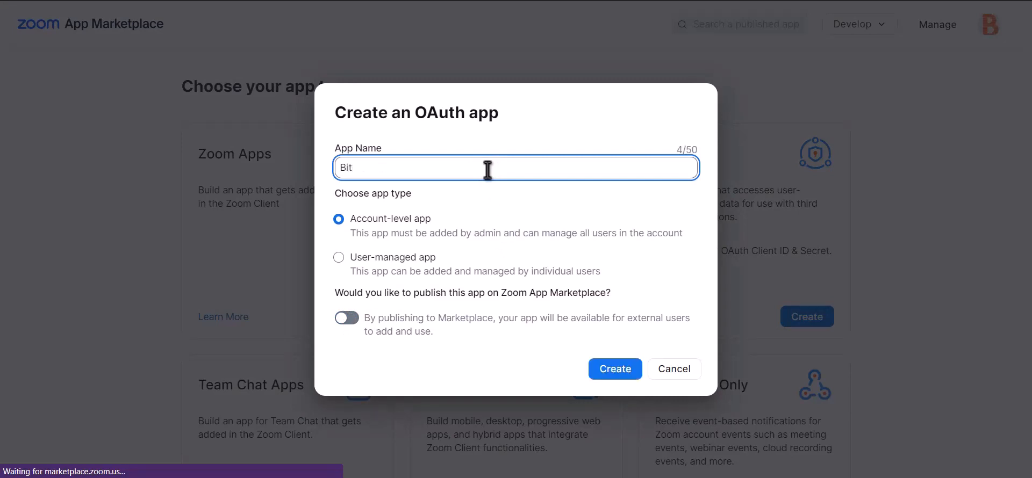
pyautogui.write('integrations')
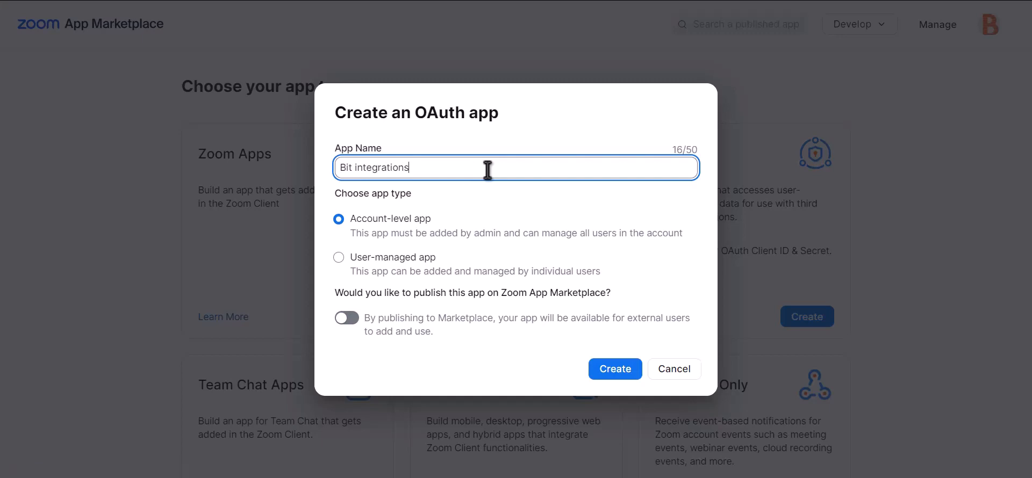
pyautogui.click(623, 378)
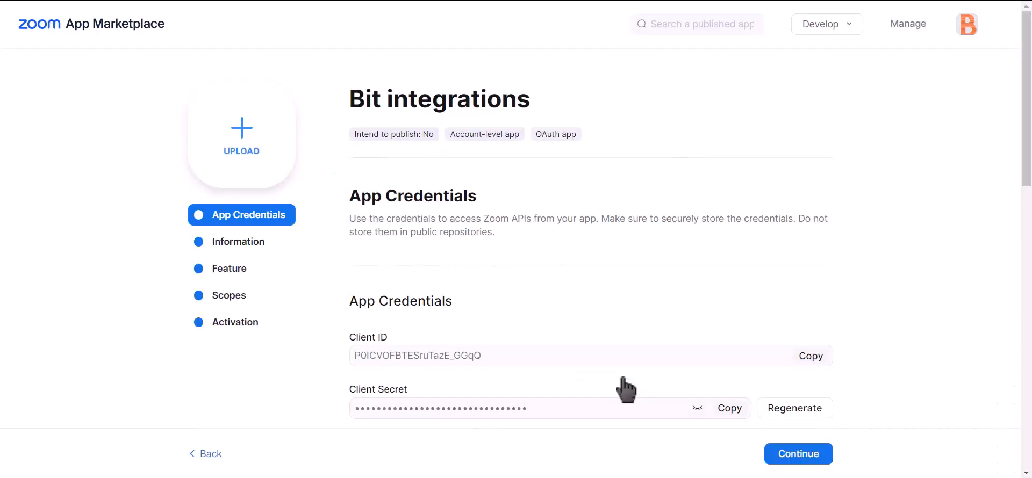
# Add the Meeting scopes meeting:master, meeting:read:admin and meeting:write:admin to the Bit integrations app.
pyautogui.click(234, 299)
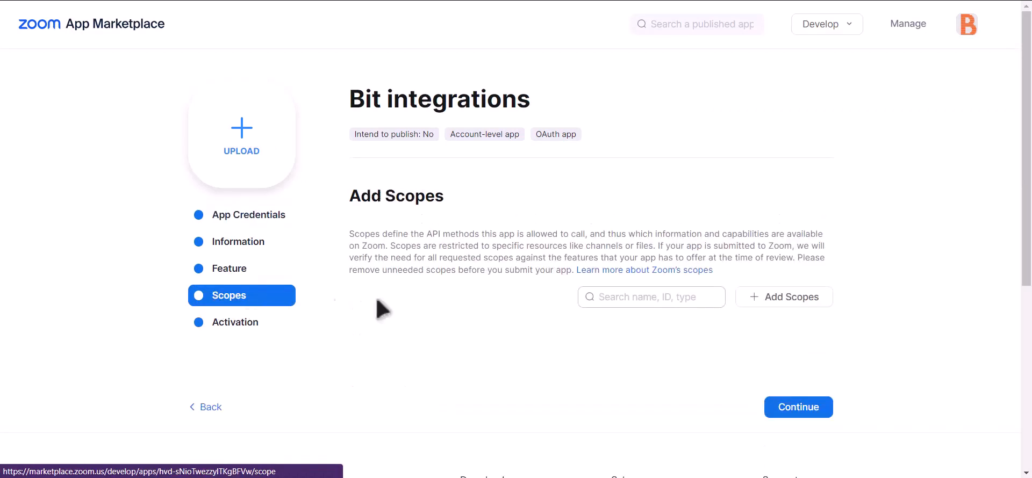
pyautogui.click(802, 300)
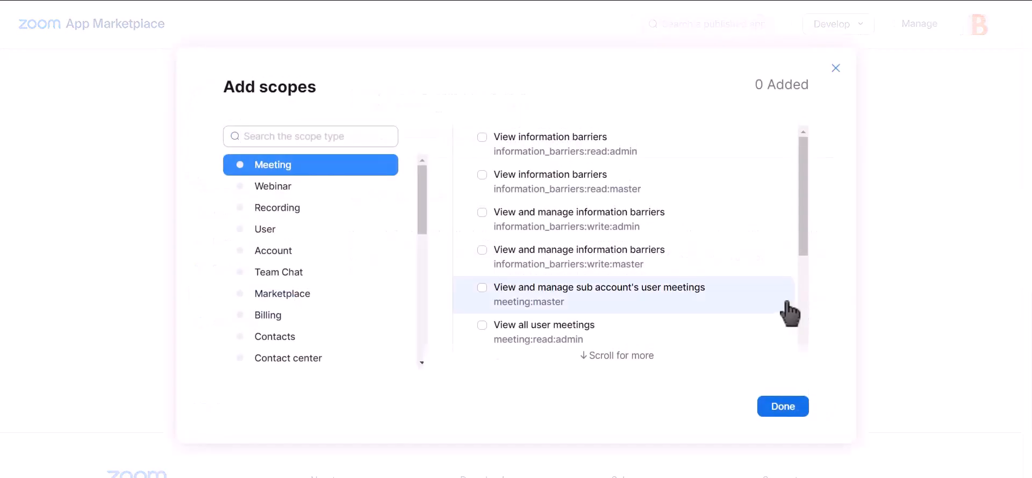
pyautogui.click(483, 288)
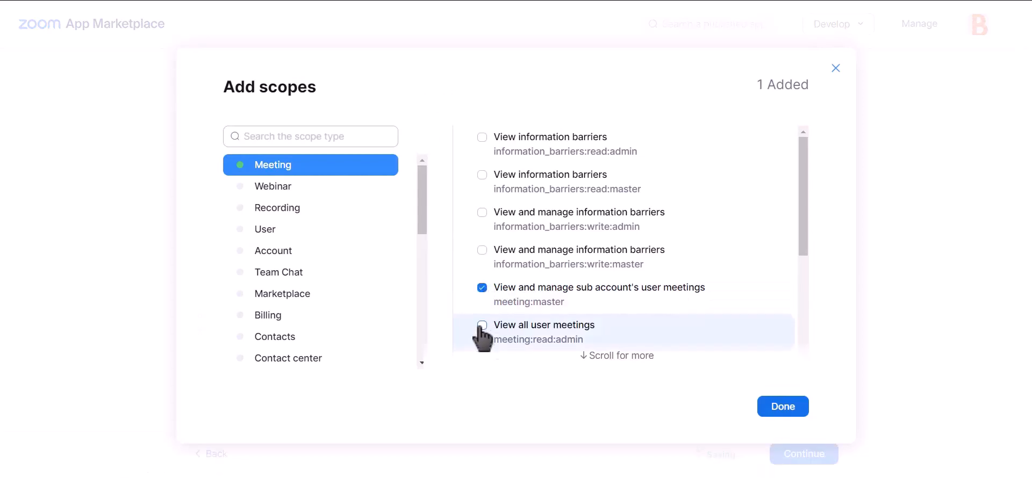
pyautogui.click(482, 326)
pyautogui.scroll(-4, 595, 280)
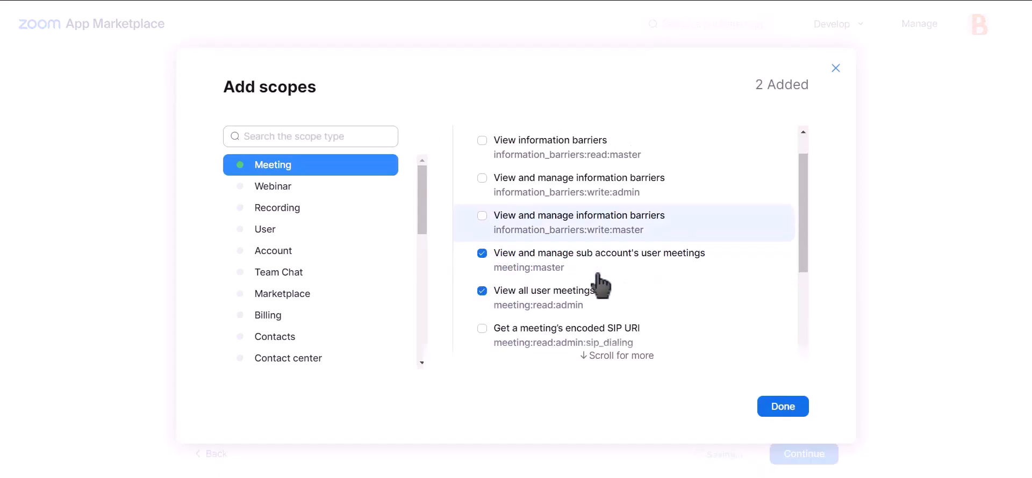
pyautogui.scroll(4, 599, 283)
pyautogui.scroll(-2, 601, 282)
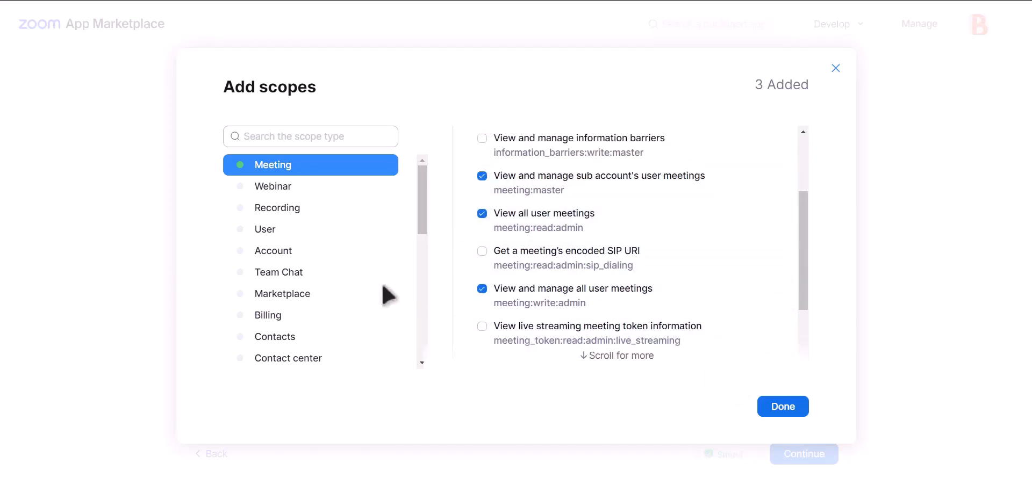
# Add the User scopes user:master, user:read:admin and user:write:admin and finish the scope selection.
pyautogui.click(284, 231)
pyautogui.click(530, 148)
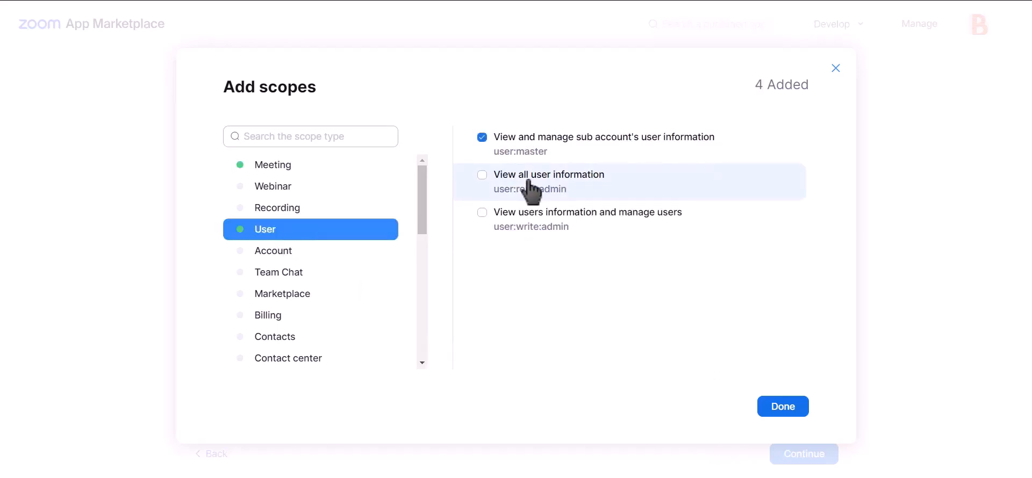
pyautogui.click(529, 181)
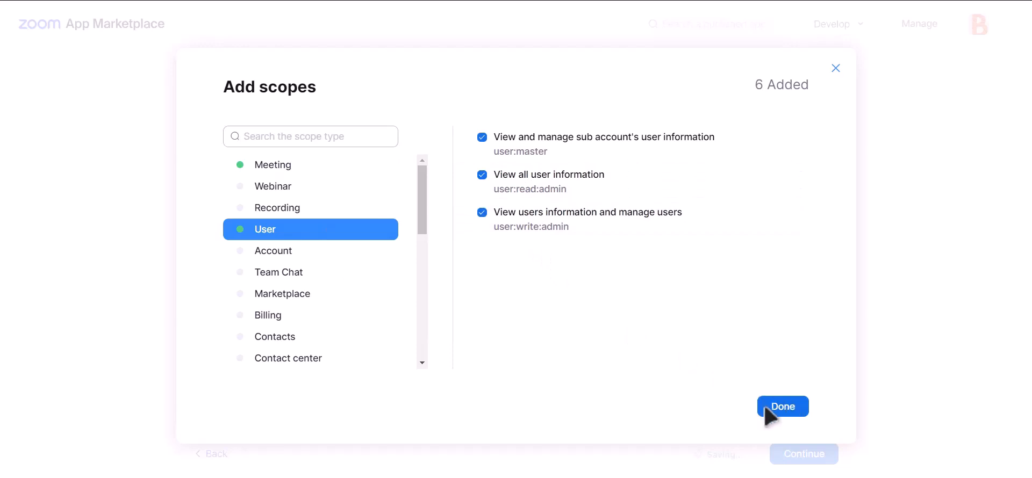
pyautogui.click(782, 411)
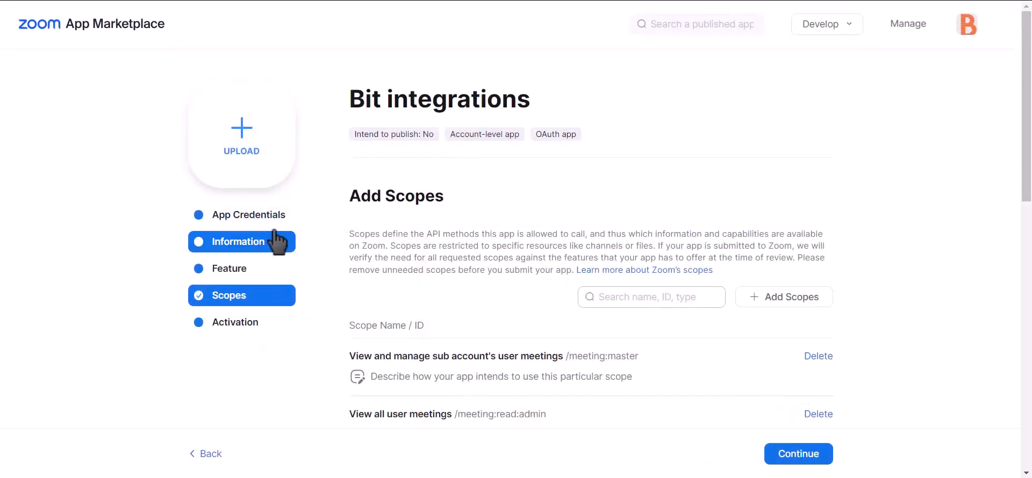
# Copy the Client ID from the Zoom app's credentials and paste it into the Client id field in Bit Integrations.
pyautogui.click(258, 218)
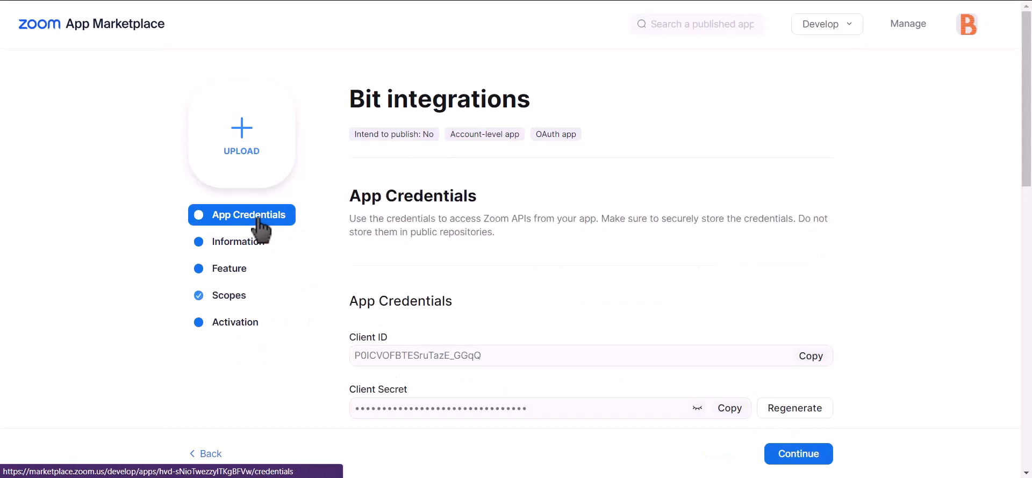
pyautogui.click(821, 359)
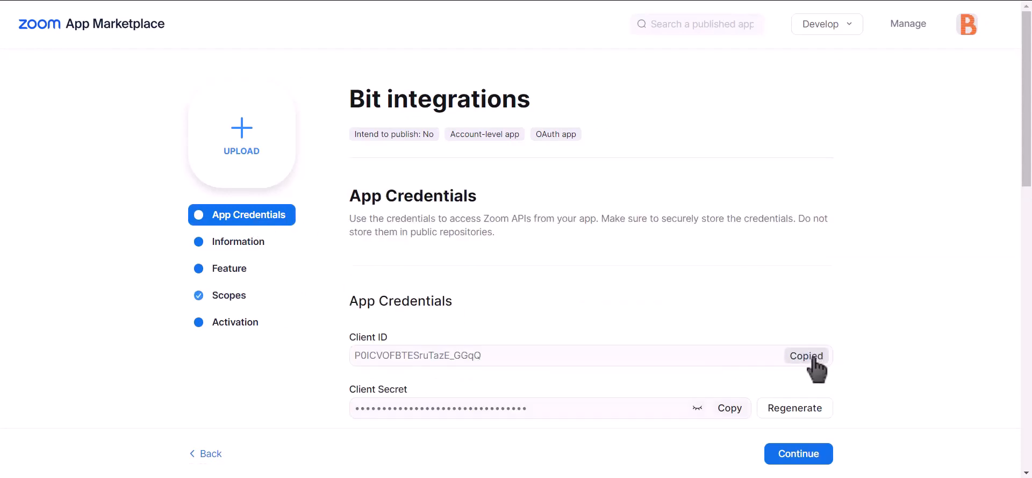
pyautogui.click(258, 1)
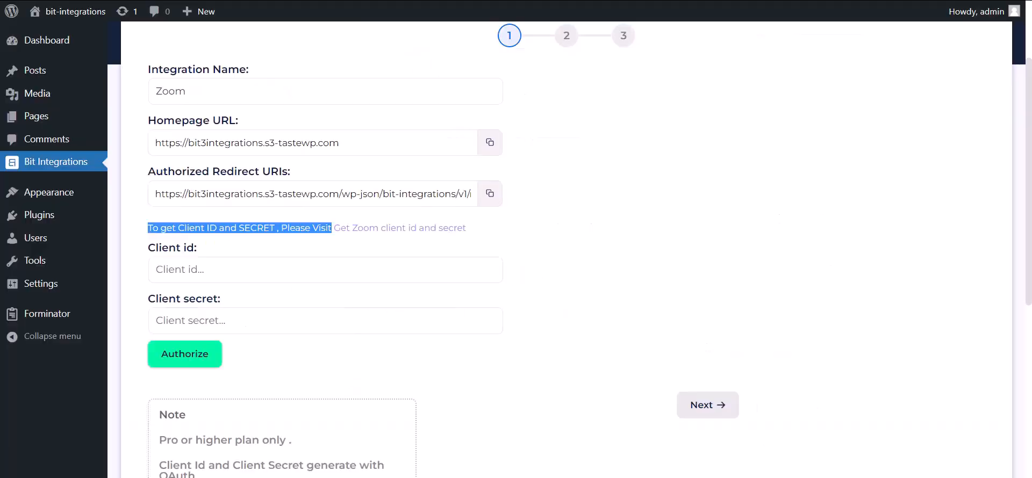
pyautogui.click(236, 278)
pyautogui.hotkey('ctrl', 'v')
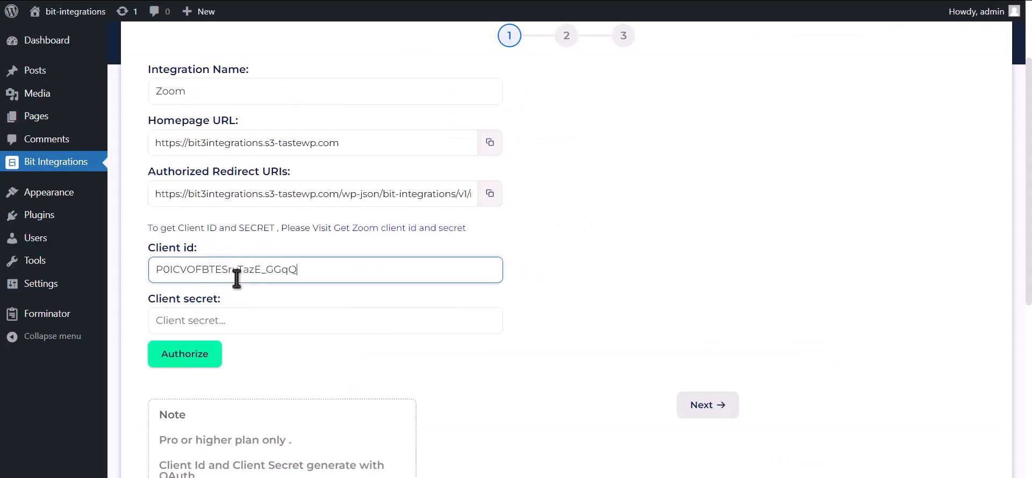
# Copy the Client Secret from the Zoom app's credentials and paste it into the Client secret field in Bit Integrations.
pyautogui.click(494, 1)
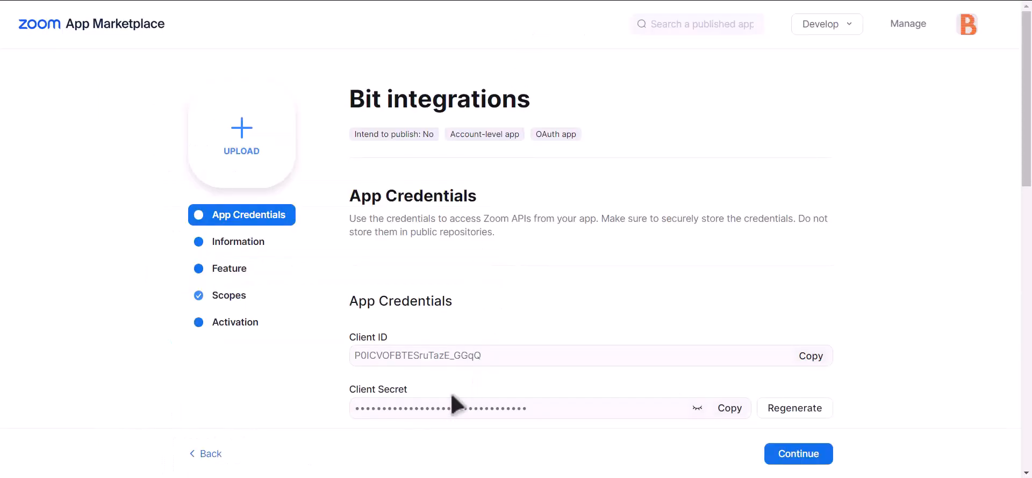
pyautogui.moveTo(351, 386); pyautogui.dragTo(427, 399)
pyautogui.click(729, 408)
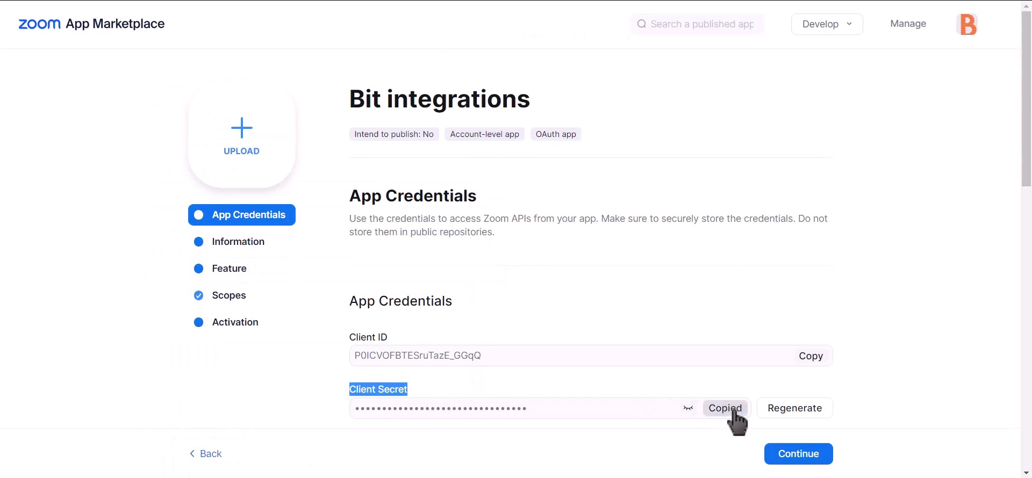
pyautogui.click(376, 1)
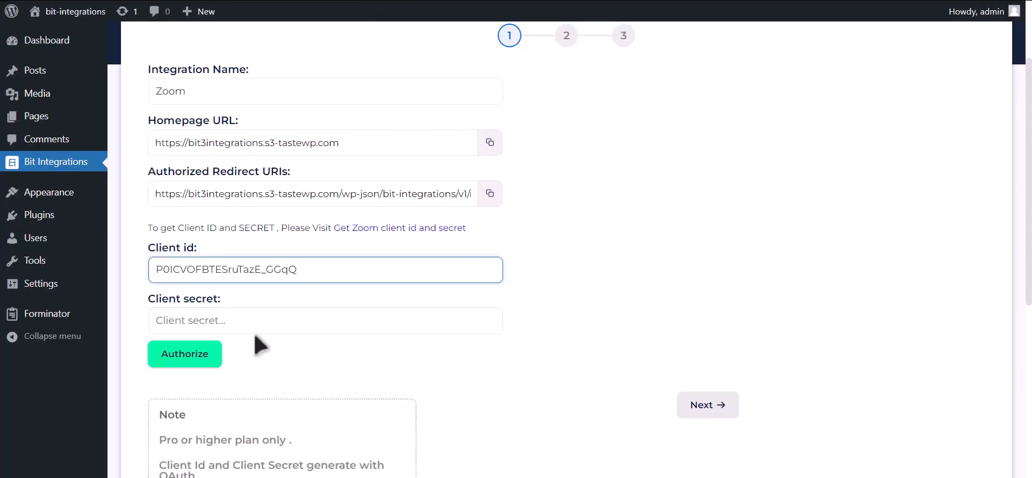
pyautogui.click(263, 321)
pyautogui.hotkey('ctrl', 'v')
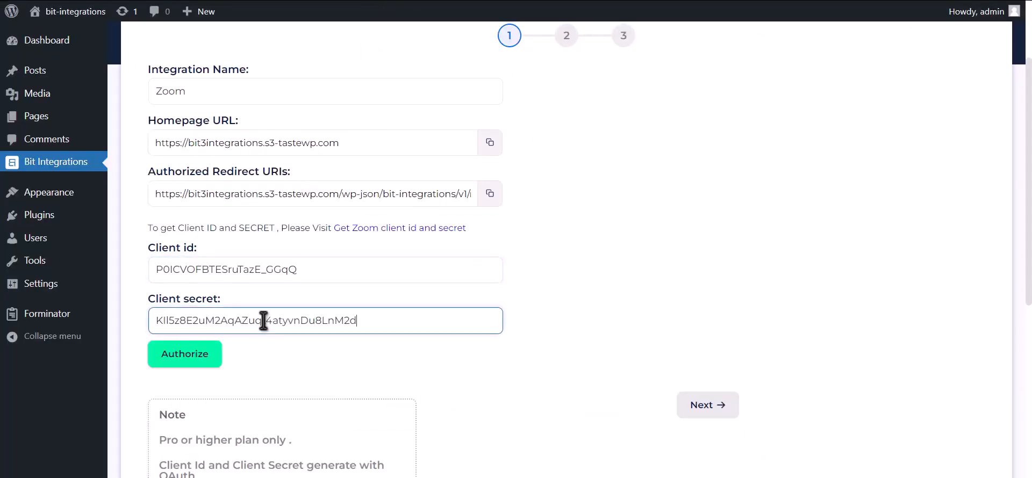
# Copy the Authorized Redirect URI from Bit Integrations and paste it as the Zoom app's Redirect URL for OAuth.
pyautogui.click(490, 200)
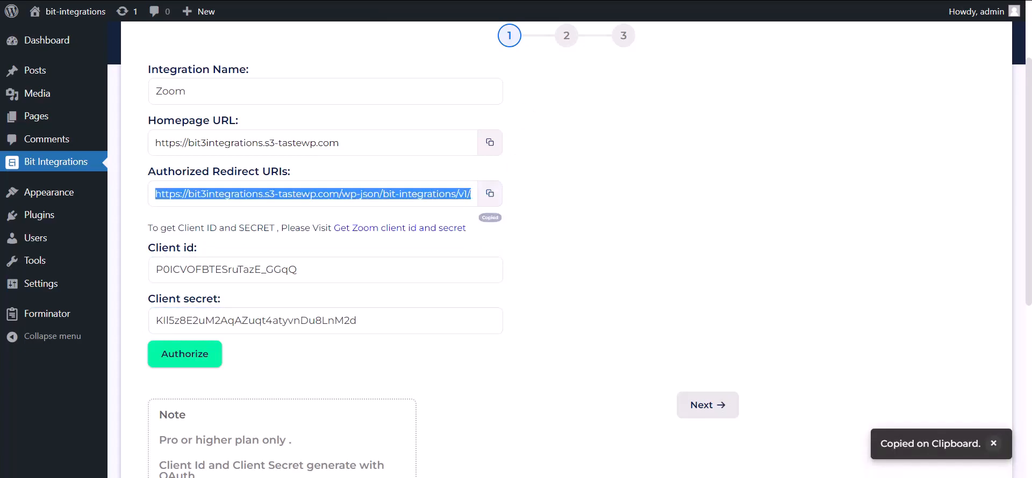
pyautogui.click(484, 1)
pyautogui.scroll(-2, 559, 188)
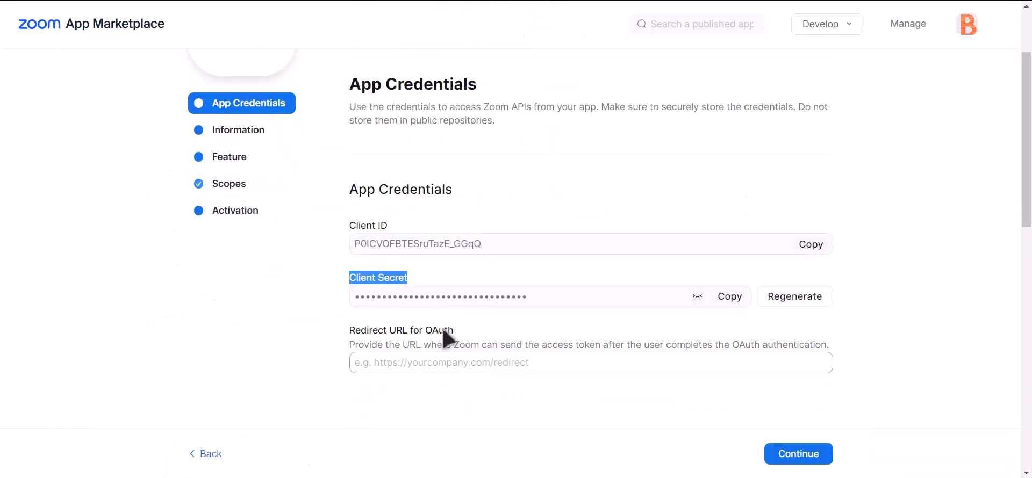
pyautogui.click(411, 357)
pyautogui.hotkey('ctrl', 'v')
# Add the same redirect URI to the Zoom app's OAuth Allow List and let it save.
pyautogui.scroll(-7, 465, 362)
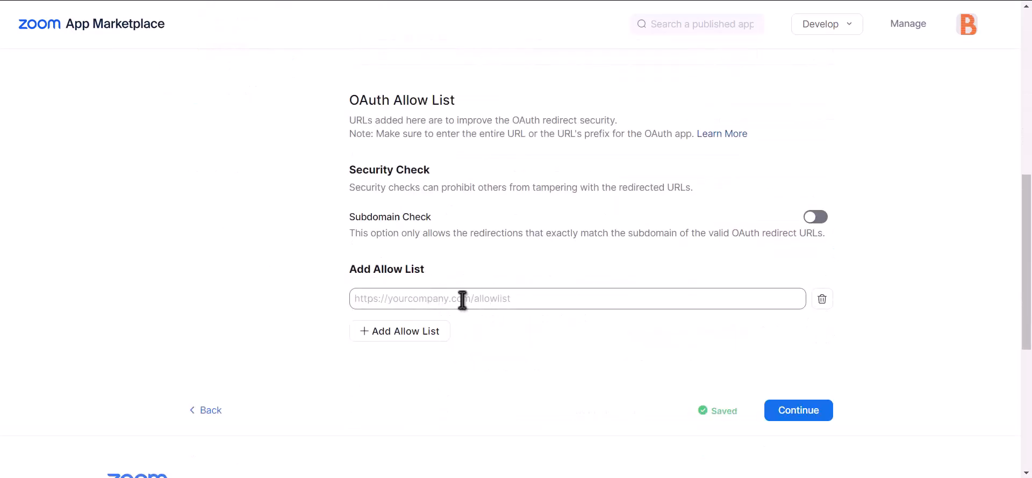
pyautogui.click(460, 301)
pyautogui.hotkey('ctrl', 'v')
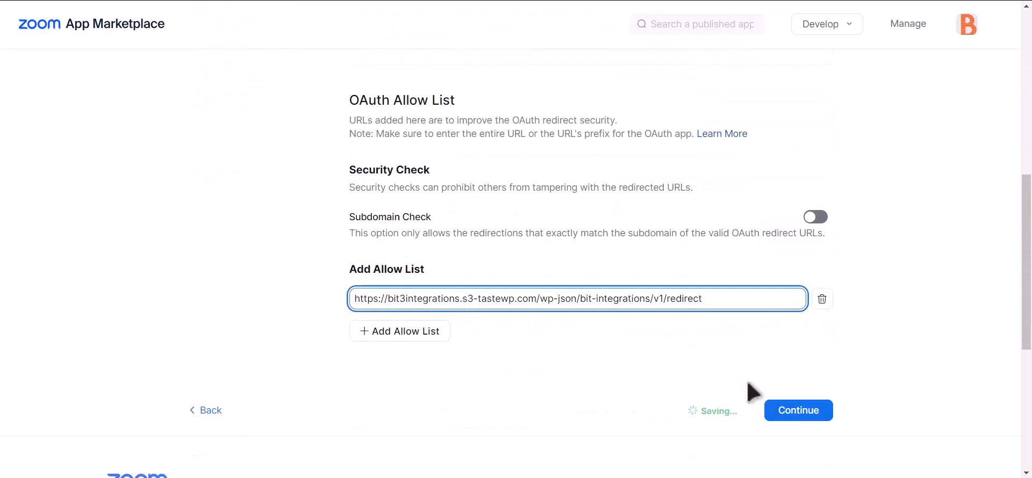
pyautogui.click(634, 363)
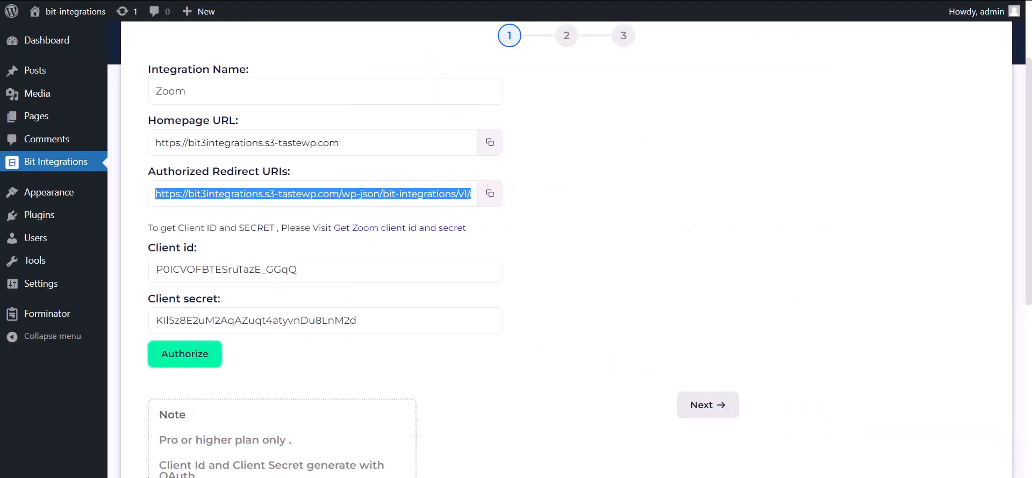
# Authorize the Zoom connection in Bit Integrations, allow the app access to the account, and continue to the meeting and field settings.
pyautogui.click(203, 363)
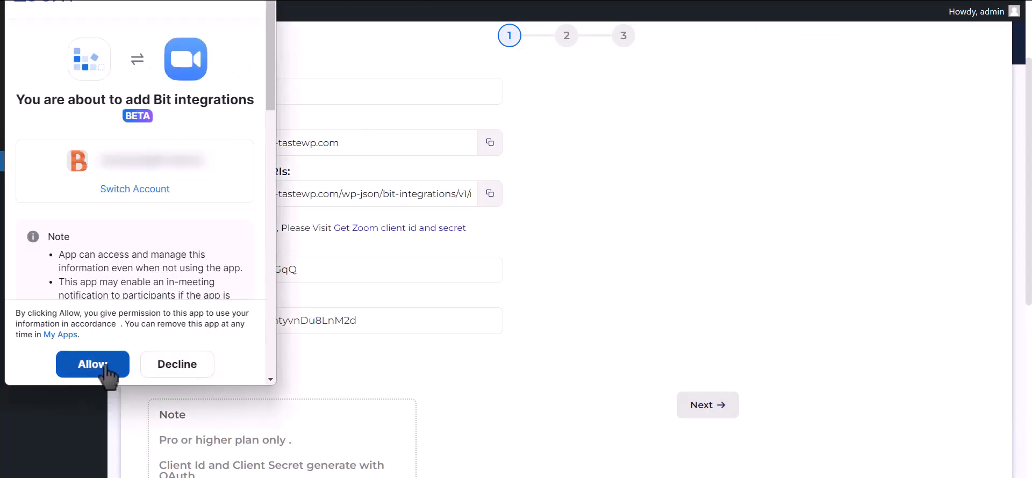
pyautogui.click(106, 367)
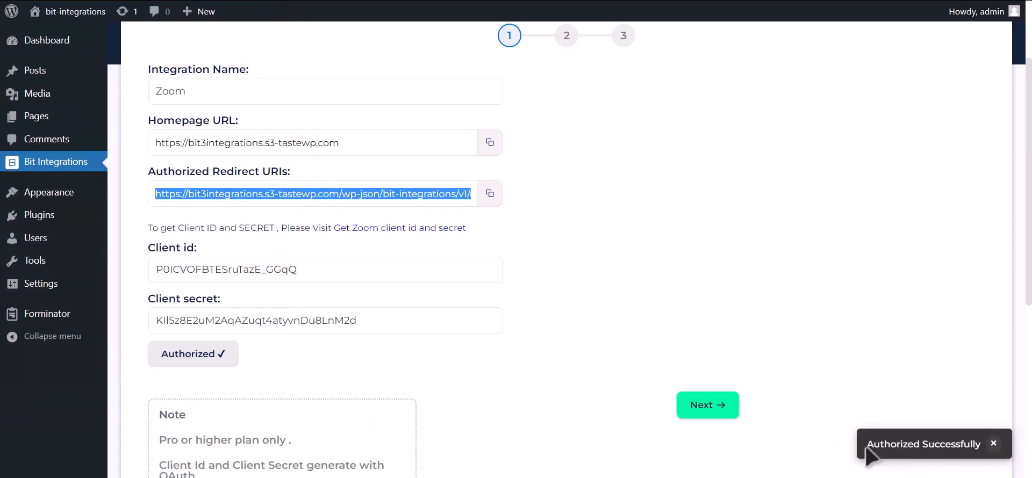
pyautogui.click(724, 414)
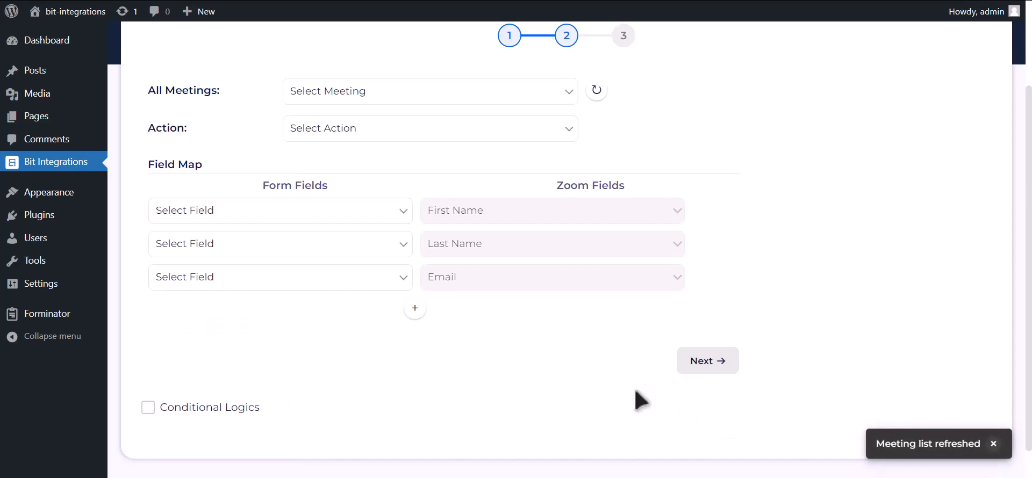
# Switch to the Zoom website and start scheduling a meeting in the account with the topic "Bit Integrations".
pyautogui.click(666, 1)
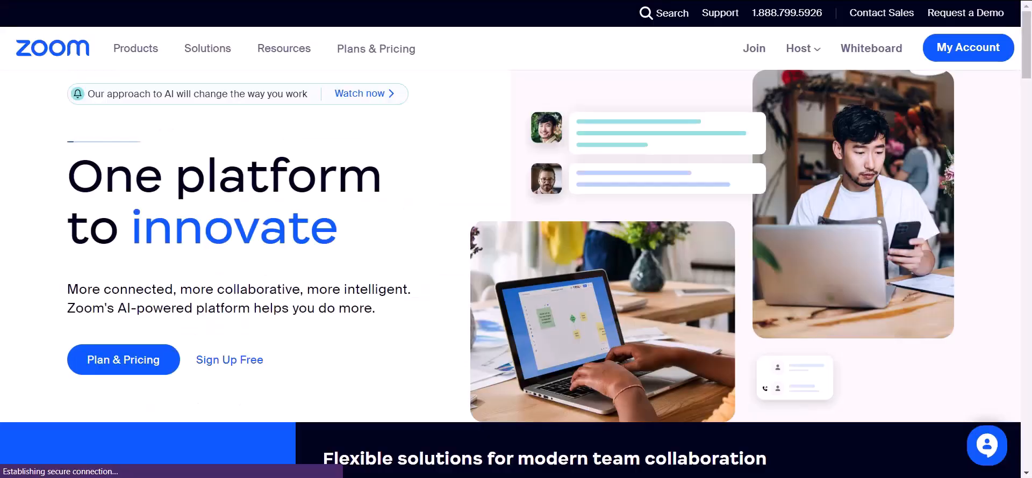
pyautogui.click(955, 51)
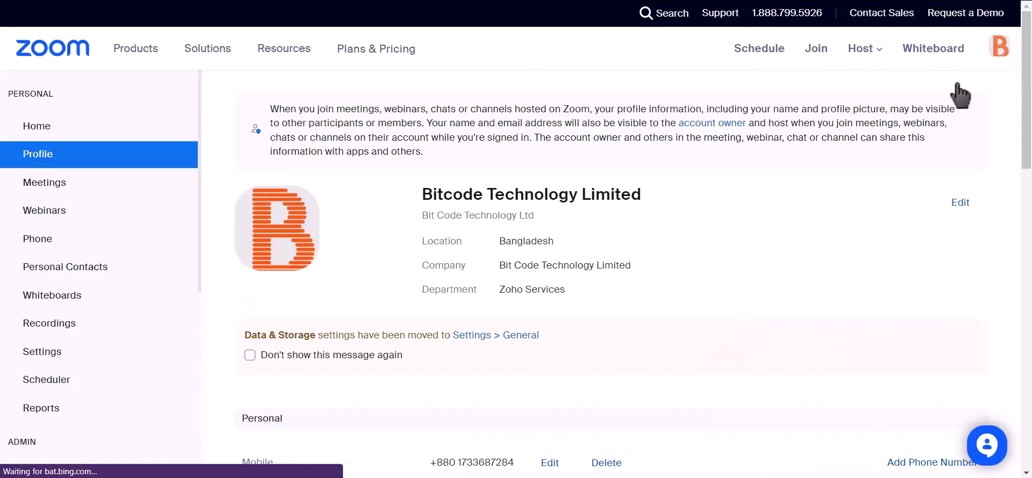
pyautogui.click(85, 195)
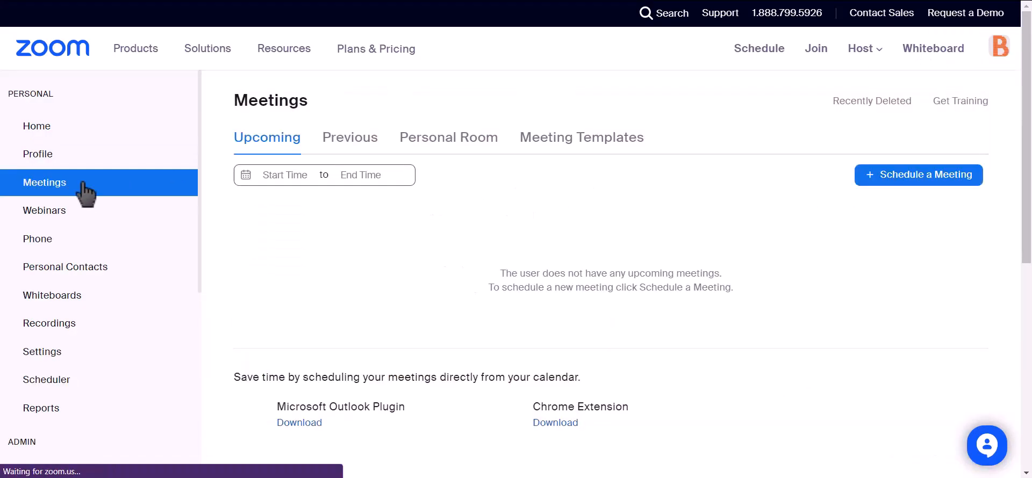
pyautogui.click(933, 181)
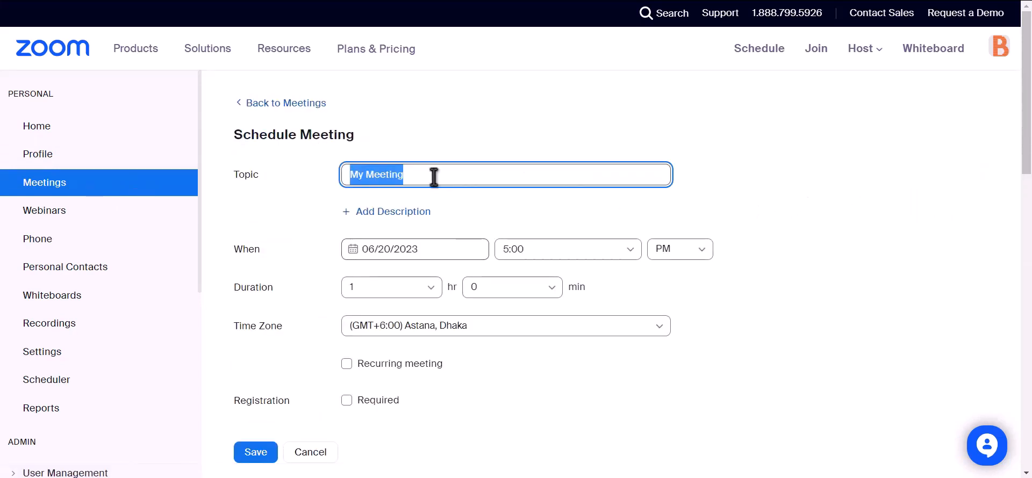
pyautogui.write('Bit')
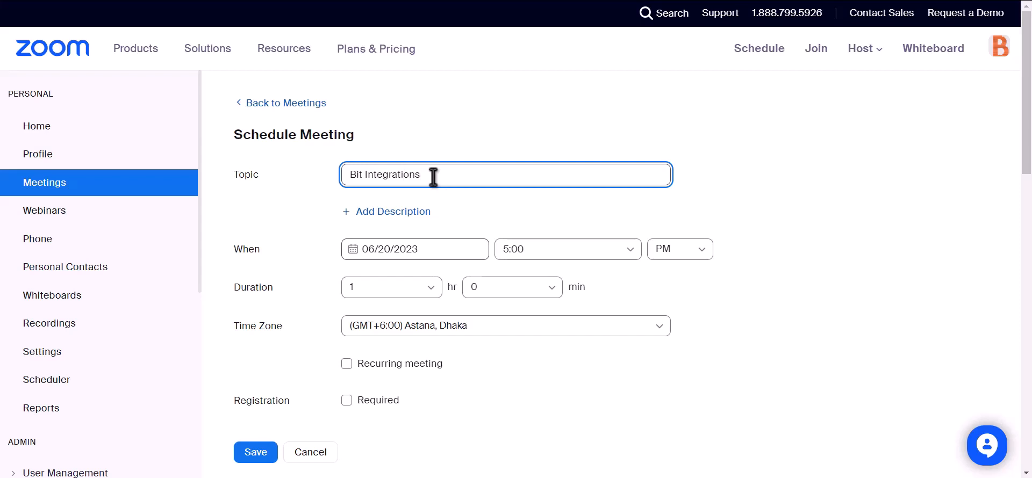
# Make registration required for the Bit Integrations meeting and save it.
pyautogui.scroll(-2, 432, 175)
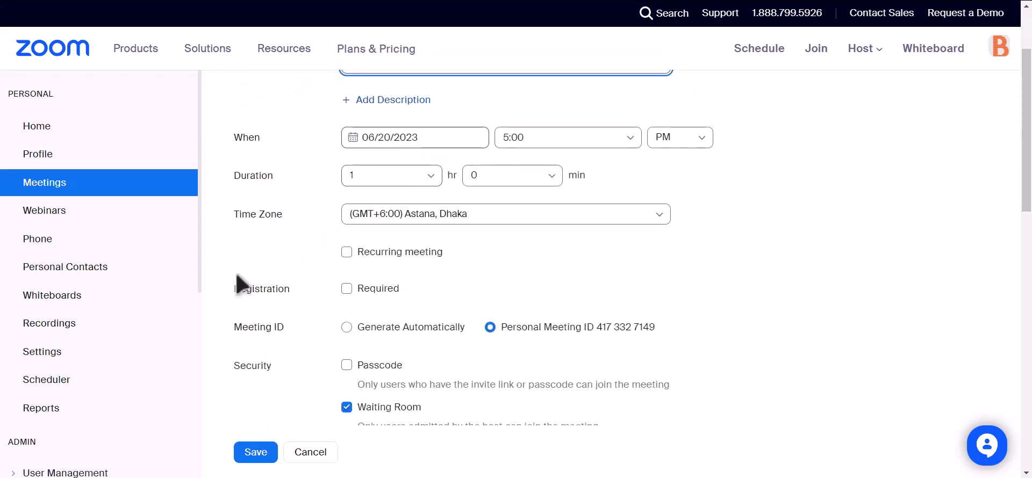
pyautogui.moveTo(233, 292); pyautogui.dragTo(291, 294)
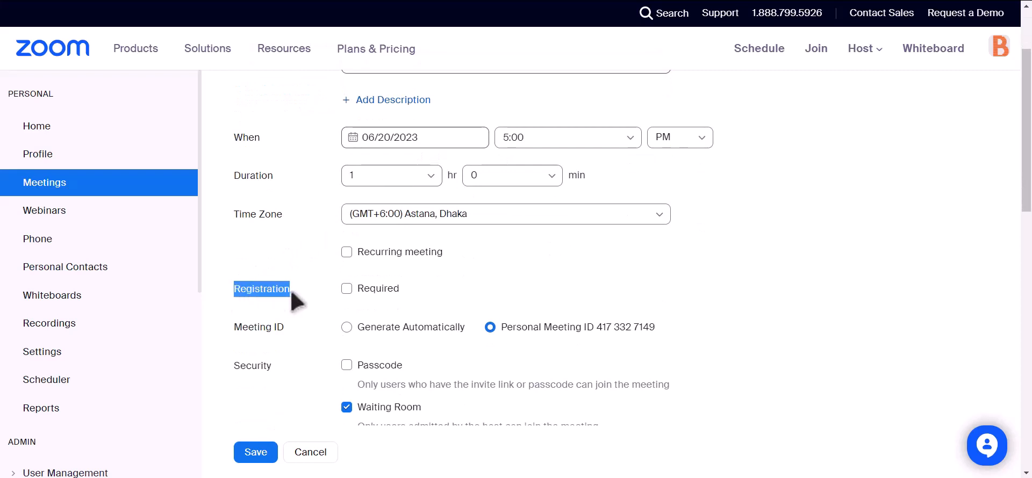
pyautogui.click(347, 289)
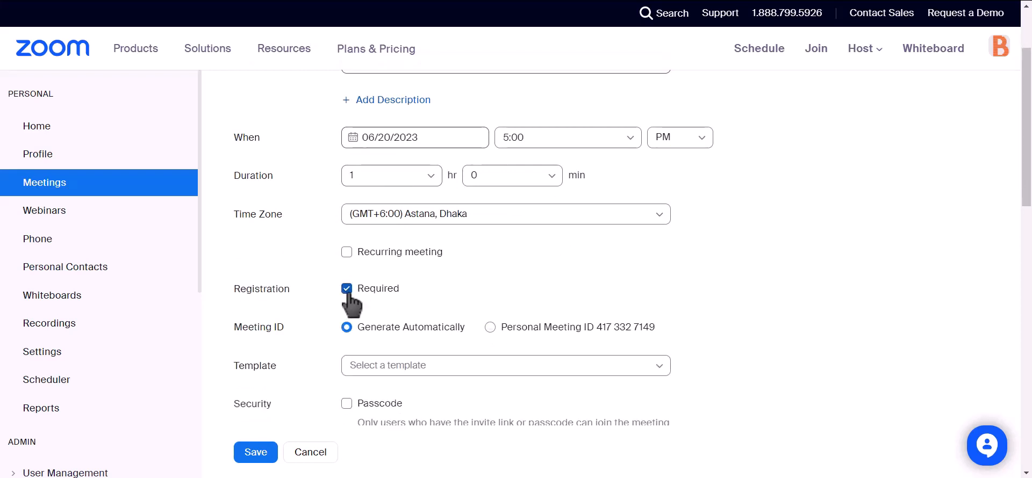
pyautogui.scroll(-4, 414, 239)
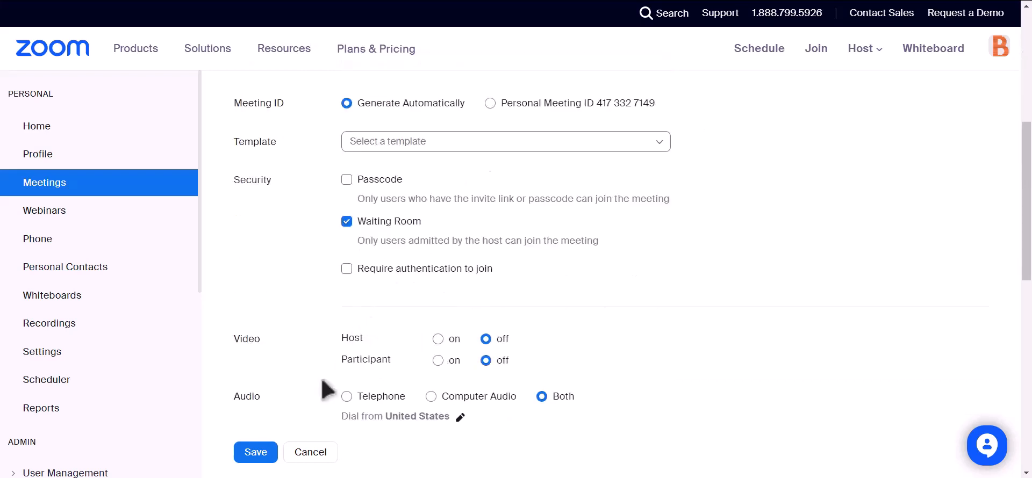
pyautogui.click(250, 452)
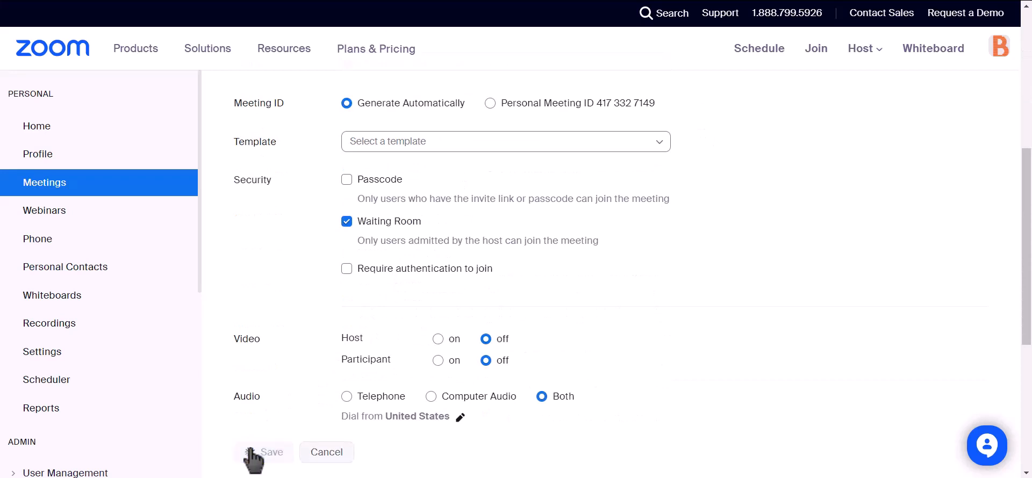
# Back in Bit Integrations, refresh the meeting list, select the Bit Integrations meeting and set the action to Create User.
pyautogui.click(450, 1)
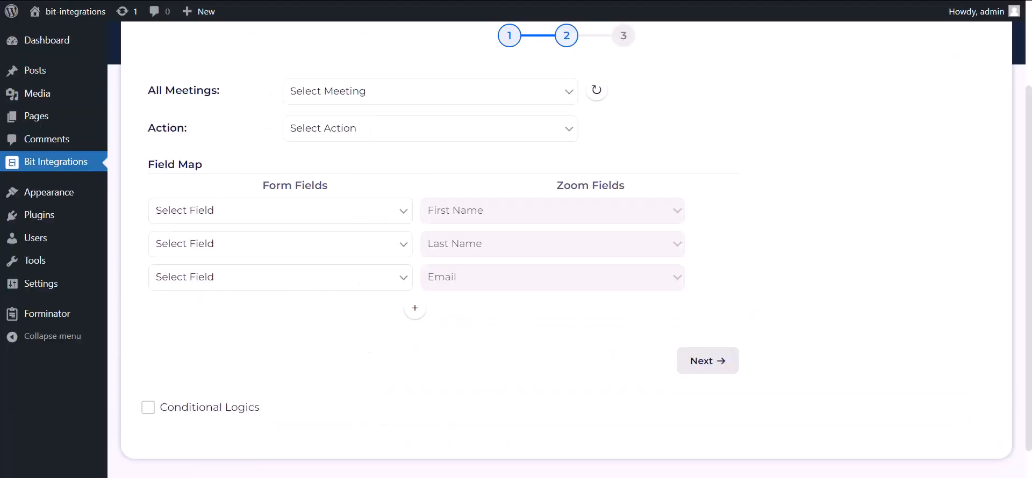
pyautogui.click(597, 90)
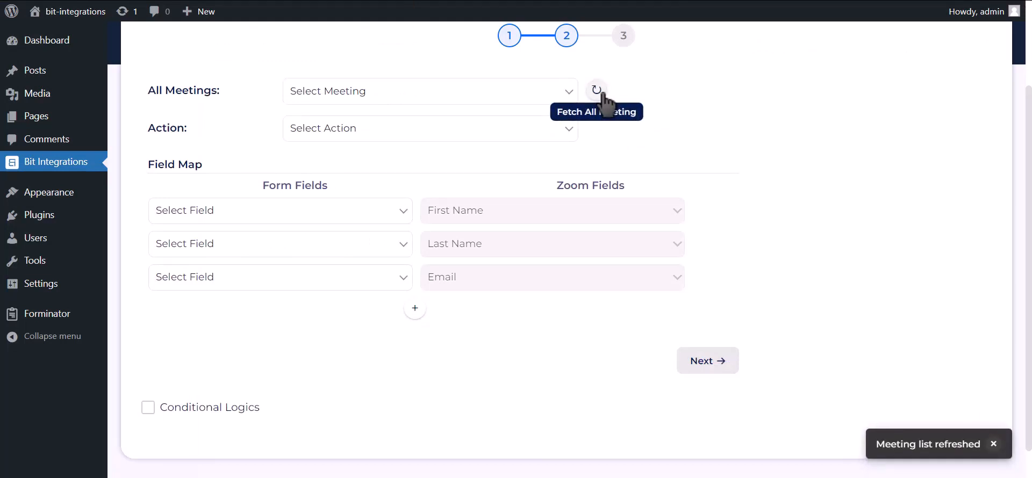
pyautogui.click(531, 94)
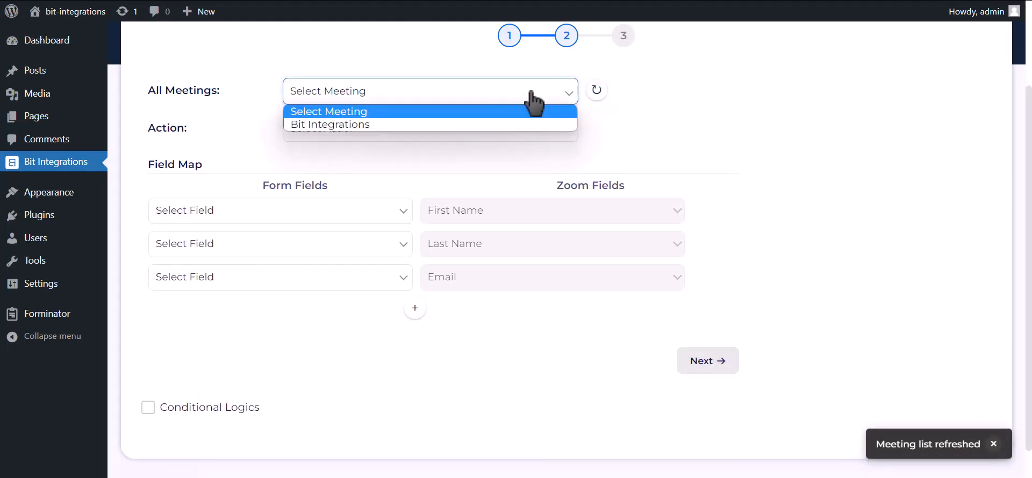
pyautogui.click(391, 125)
pyautogui.click(421, 134)
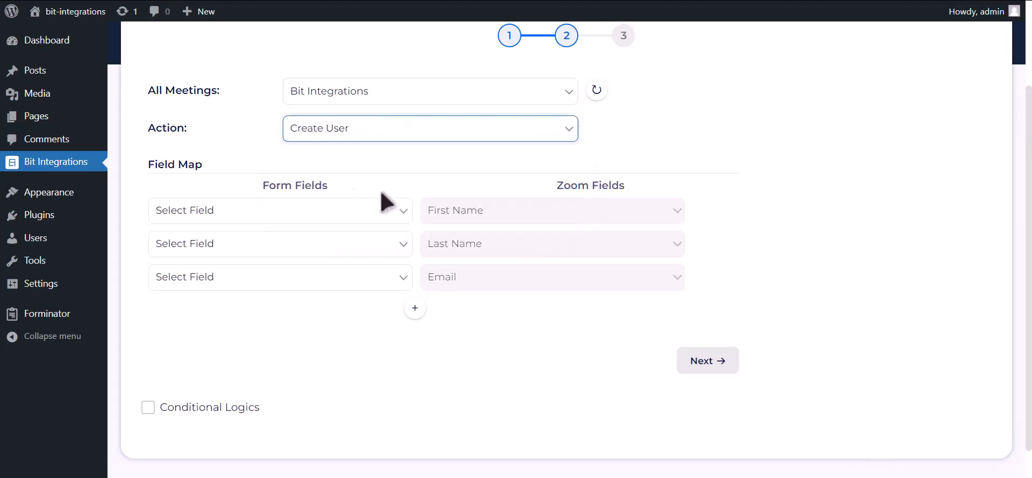
# Map the form fields First Name-1, Last Name-1 and Email Address-1 to Zoom's First Name, Last Name and Email.
pyautogui.click(364, 217)
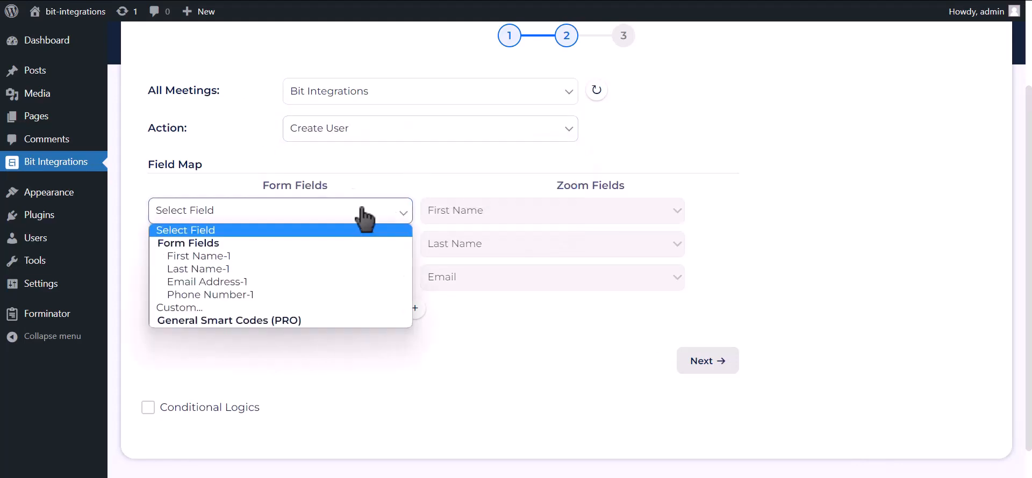
pyautogui.click(361, 257)
pyautogui.click(288, 245)
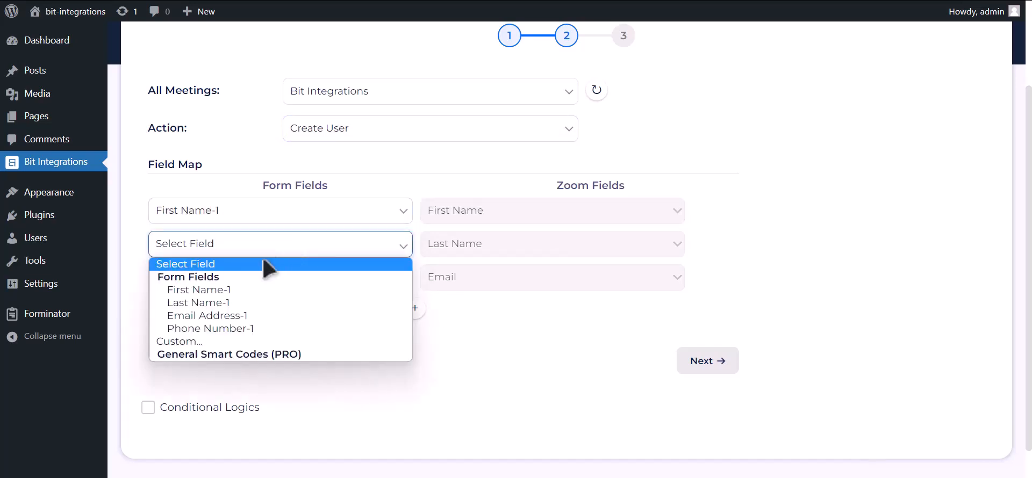
pyautogui.click(214, 303)
pyautogui.click(215, 288)
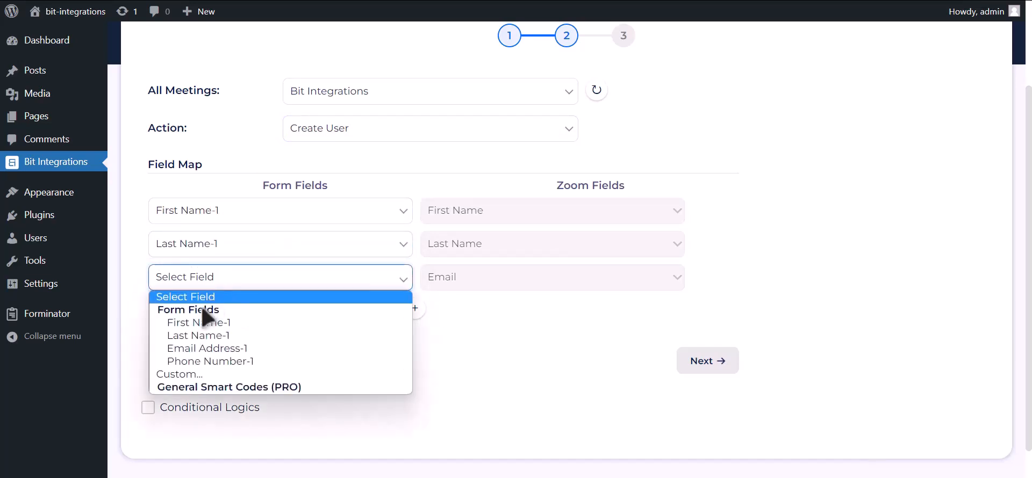
pyautogui.click(204, 351)
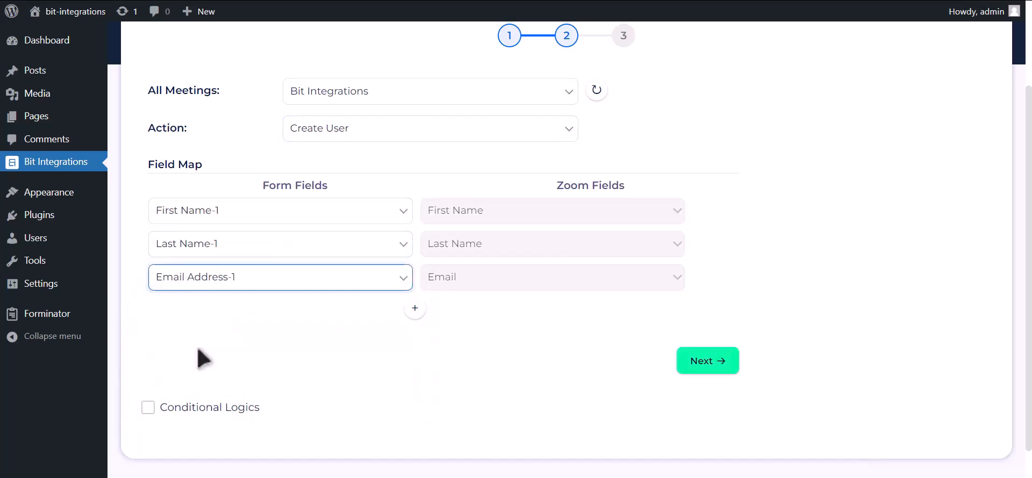
# Add a field map row that maps Phone Number-1 to the Zoom field Phone.
pyautogui.click(415, 308)
pyautogui.click(337, 314)
pyautogui.click(235, 396)
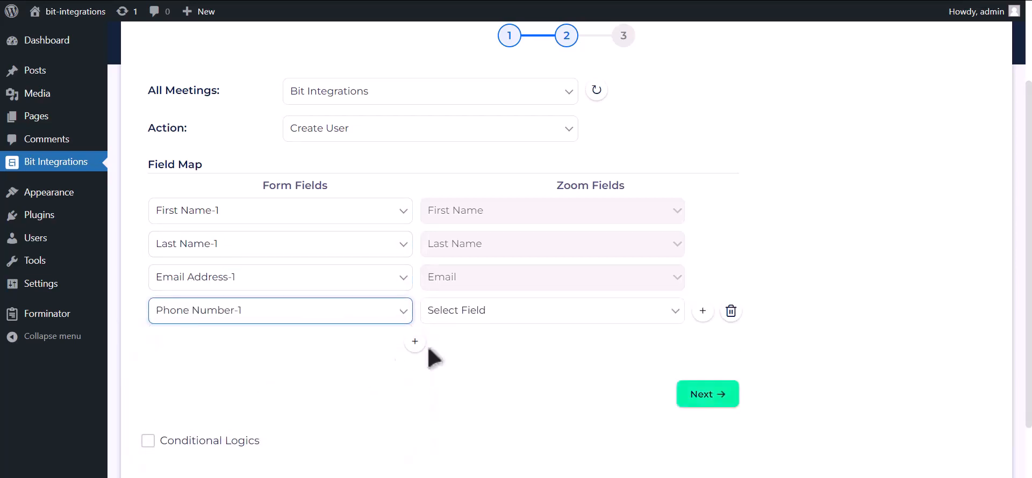
pyautogui.click(478, 315)
pyautogui.click(463, 378)
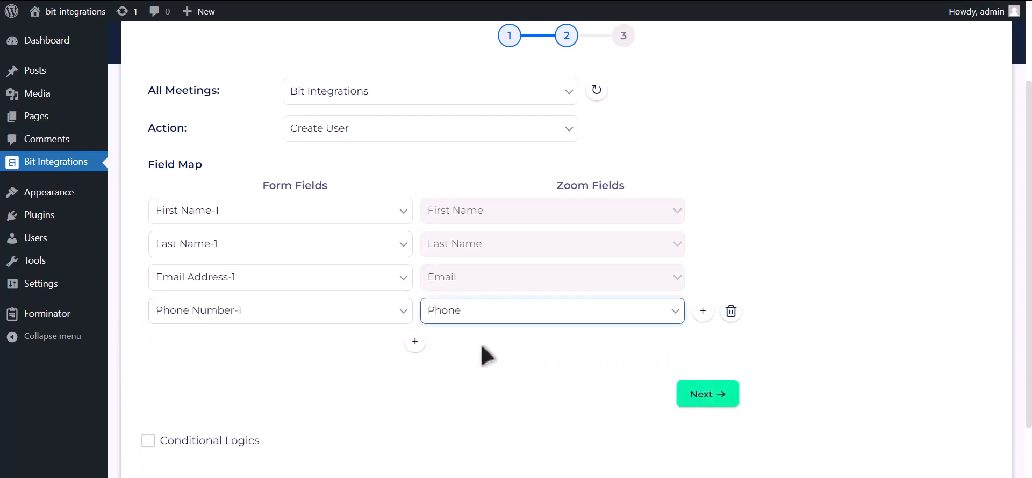
# Enable Conditional Logics to view its condition settings and disable it again.
pyautogui.scroll(-2, 288, 364)
pyautogui.click(242, 371)
pyautogui.scroll(-2, 242, 366)
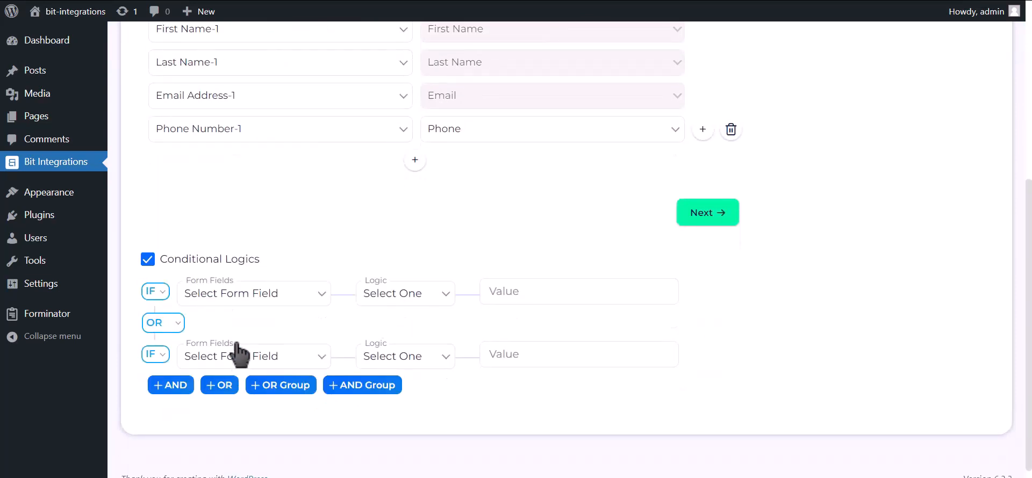
pyautogui.click(219, 263)
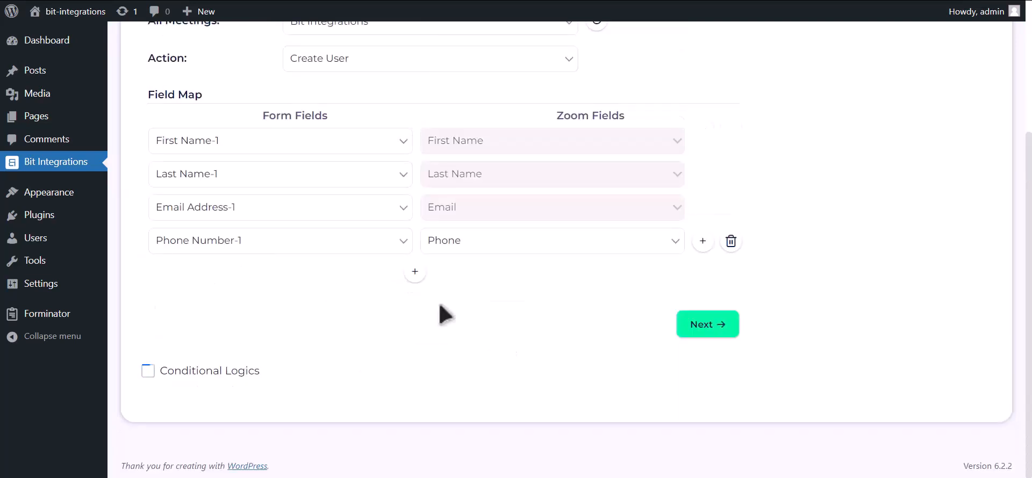
# Complete the Zoom integration setup with the current field map, then finish and save it.
pyautogui.click(704, 325)
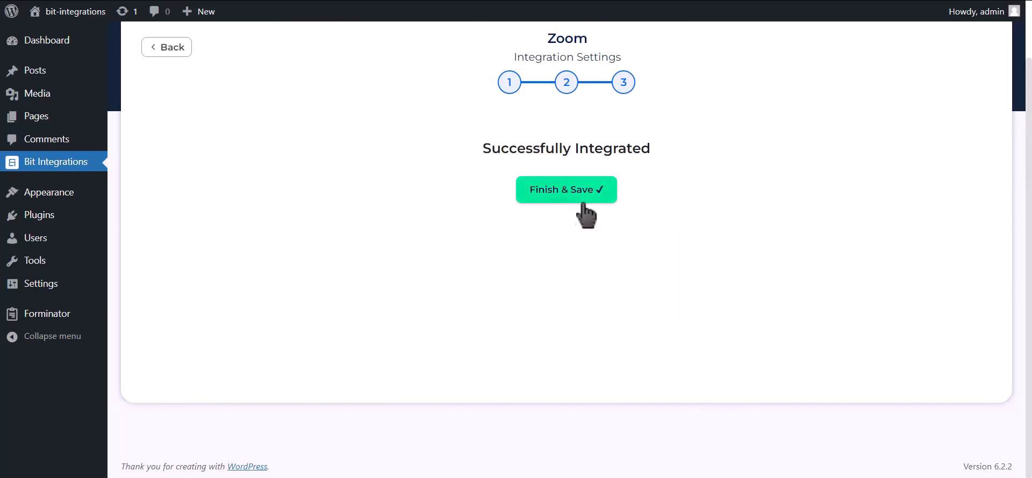
pyautogui.click(578, 204)
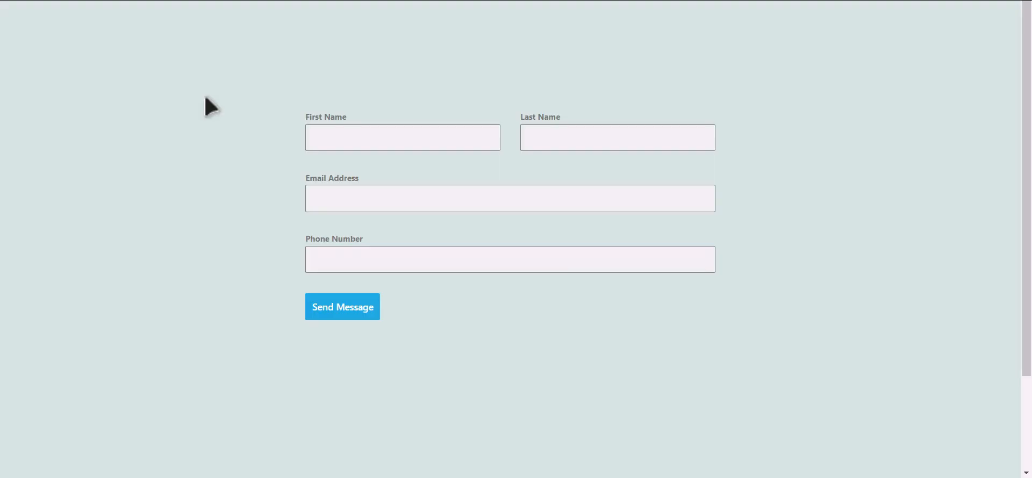
# On the live contact form page, enter the first name Bit, the last name Integrations and the contact's e-mail address.
pyautogui.click(418, 141)
pyautogui.write('Inte')
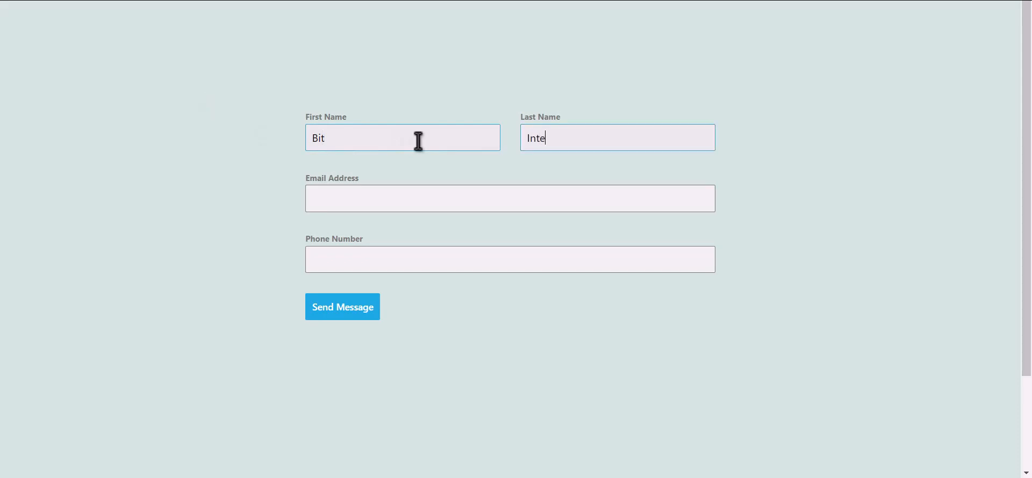
pyautogui.write('grations')
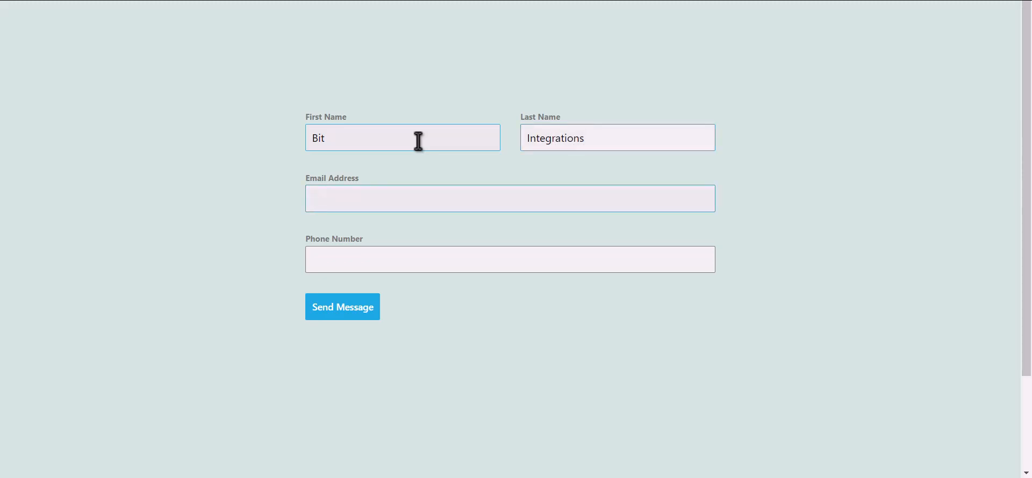
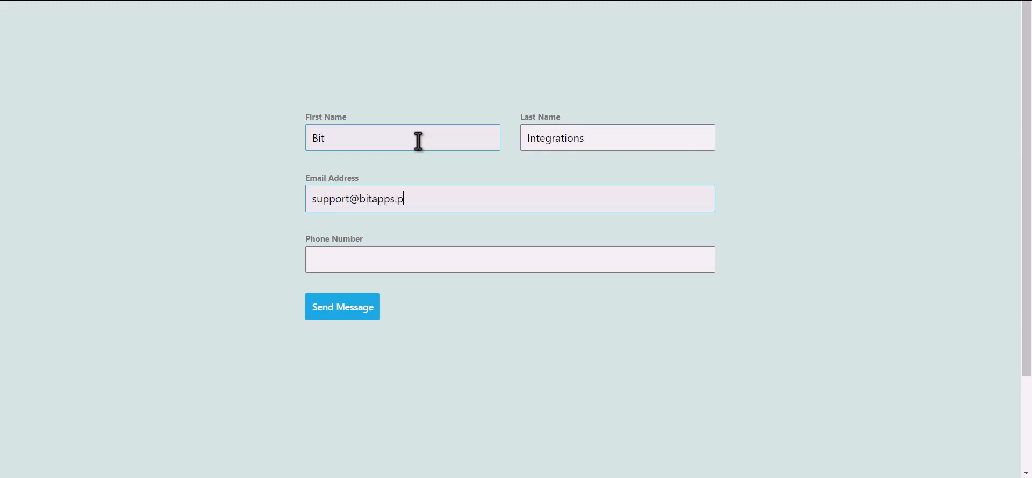
pyautogui.press('Tab')
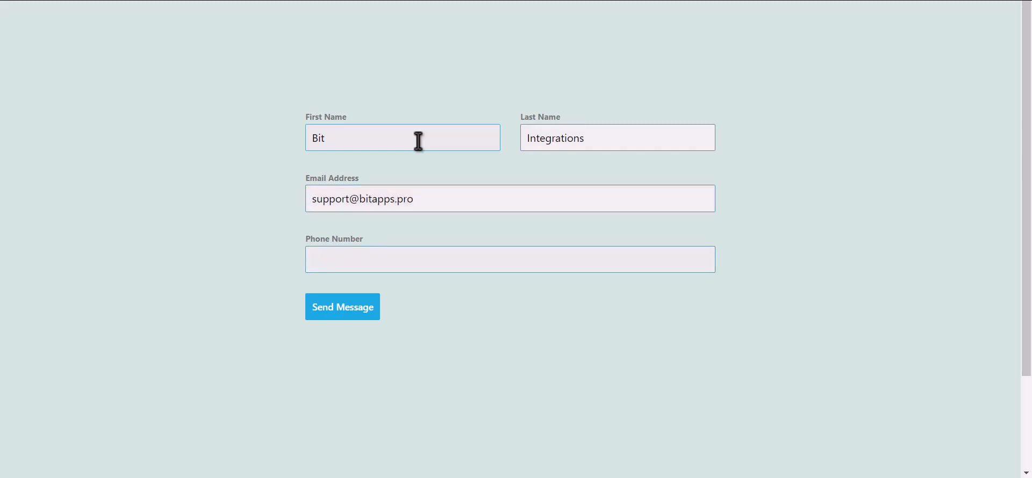
# Fill in the contact's phone number and submit the form.
pyautogui.write('444555666')
pyautogui.click(355, 324)
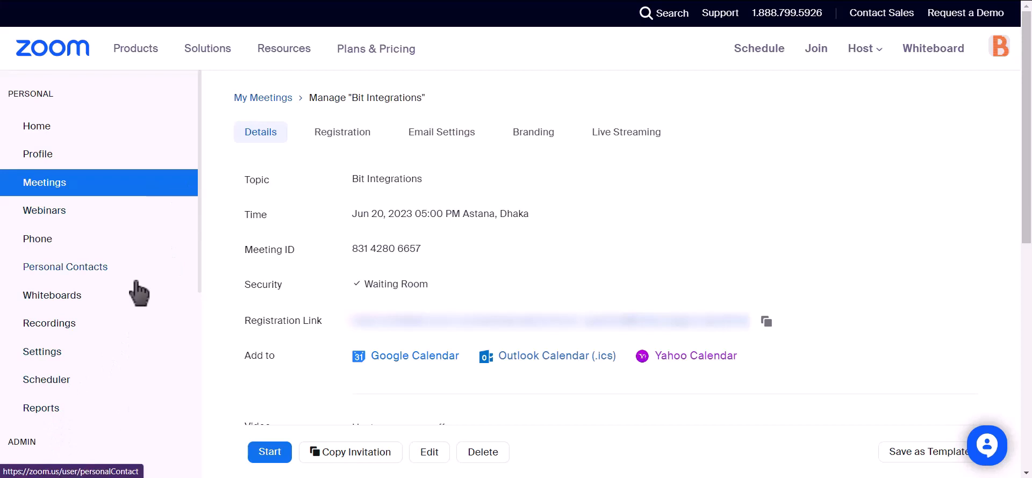
# In Zoom's user management, open the list of pending users and check the entry for the submitted contact's e-mail.
pyautogui.scroll(-2, 134, 292)
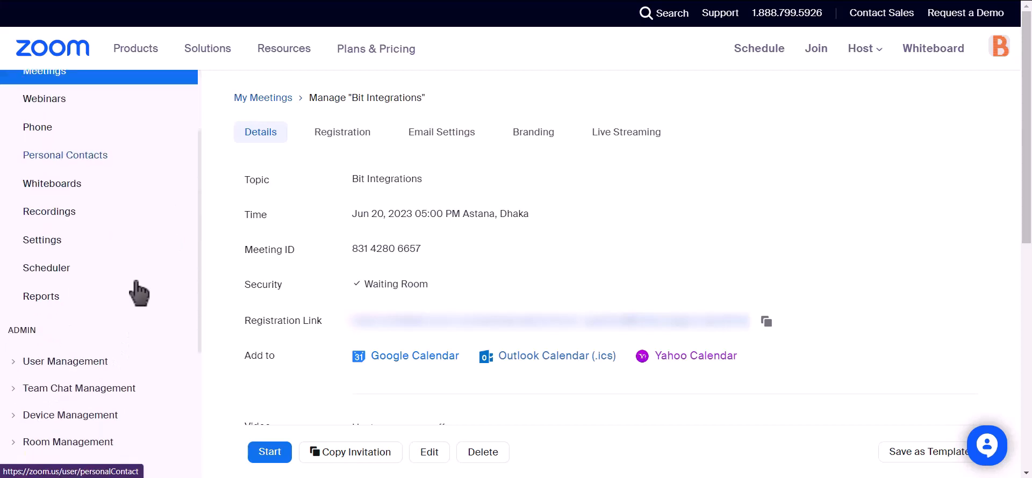
pyautogui.click(15, 362)
pyautogui.click(43, 391)
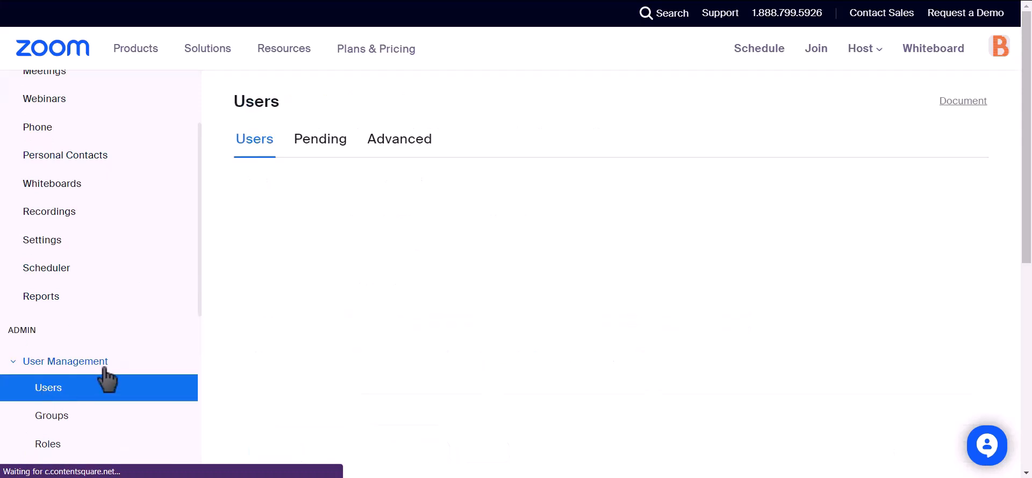
pyautogui.click(311, 151)
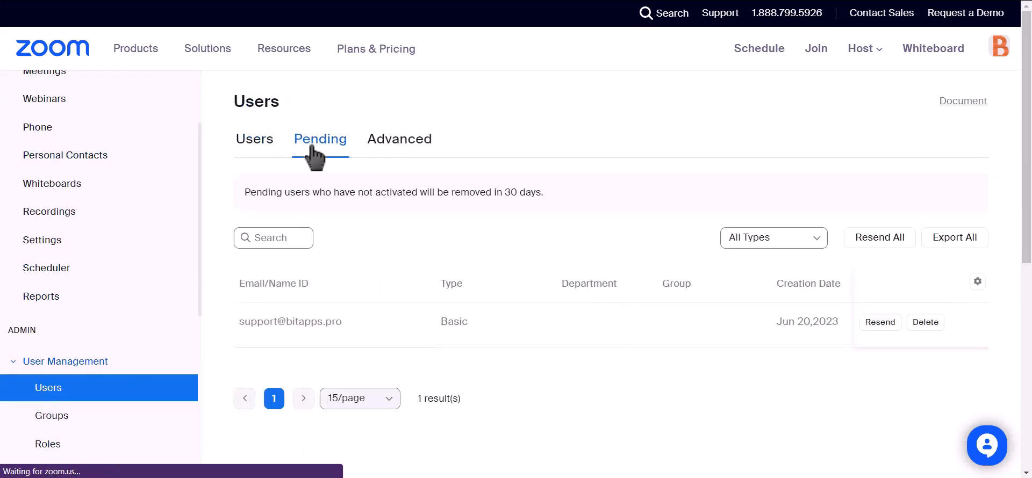
pyautogui.moveTo(344, 321); pyautogui.dragTo(253, 333)
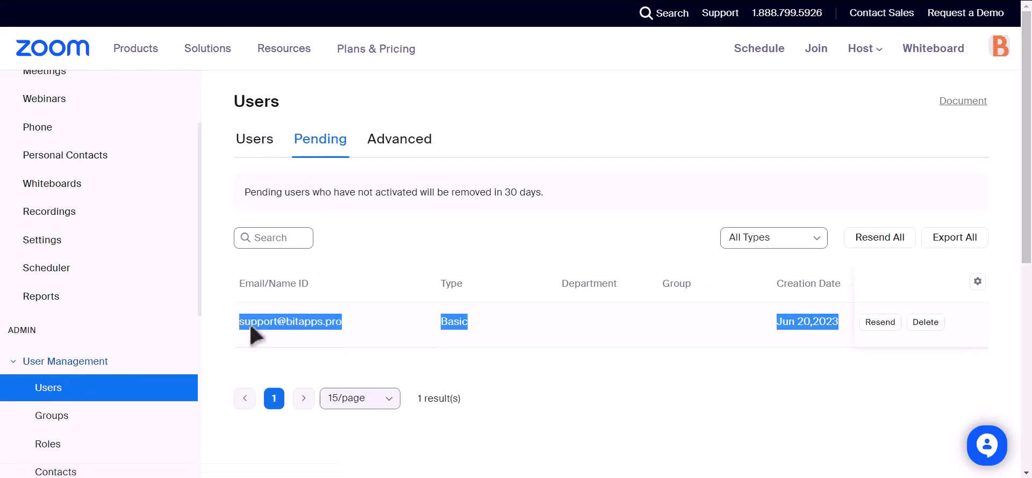
pyautogui.click(489, 359)
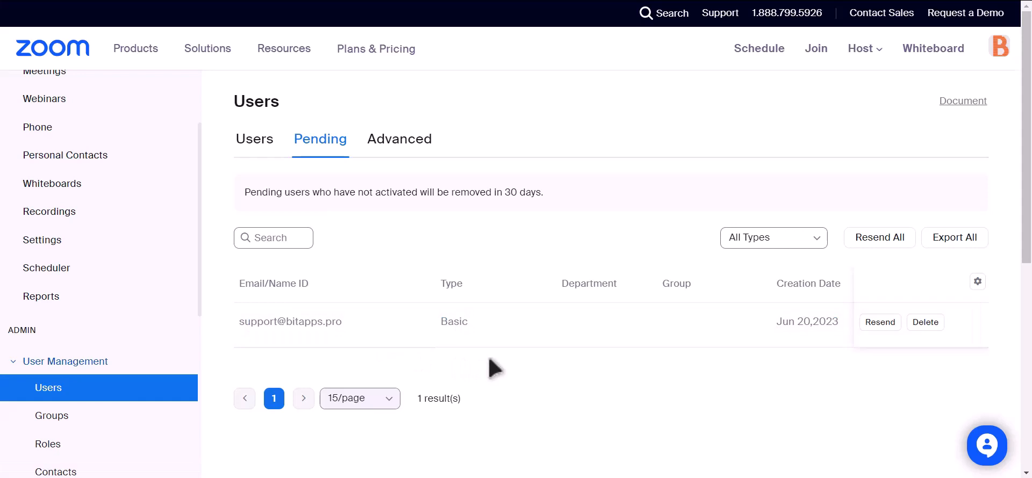